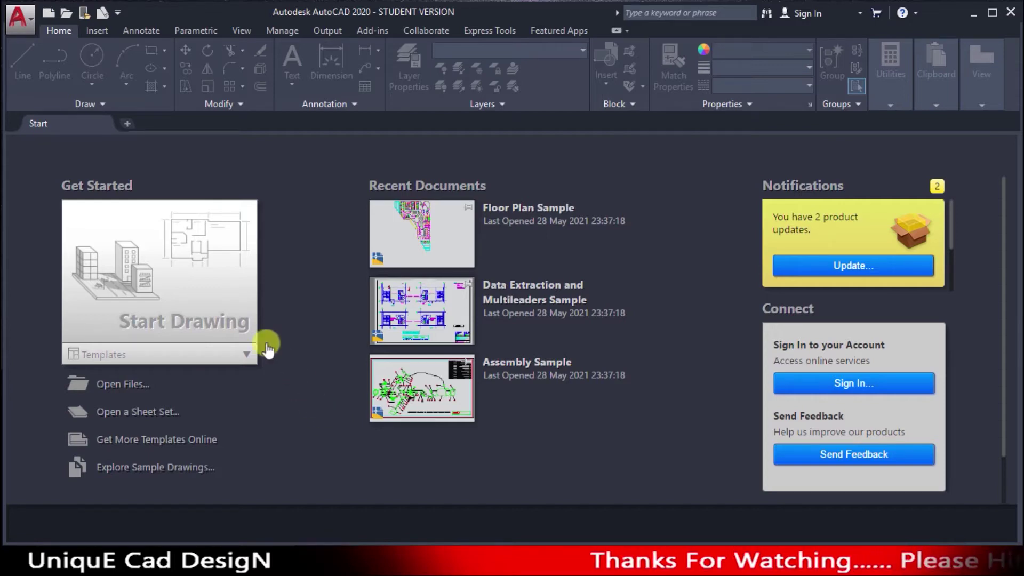
- Start a new drawing and draw a horizontal rectangle left of the middle of model space
left_click(251, 325)
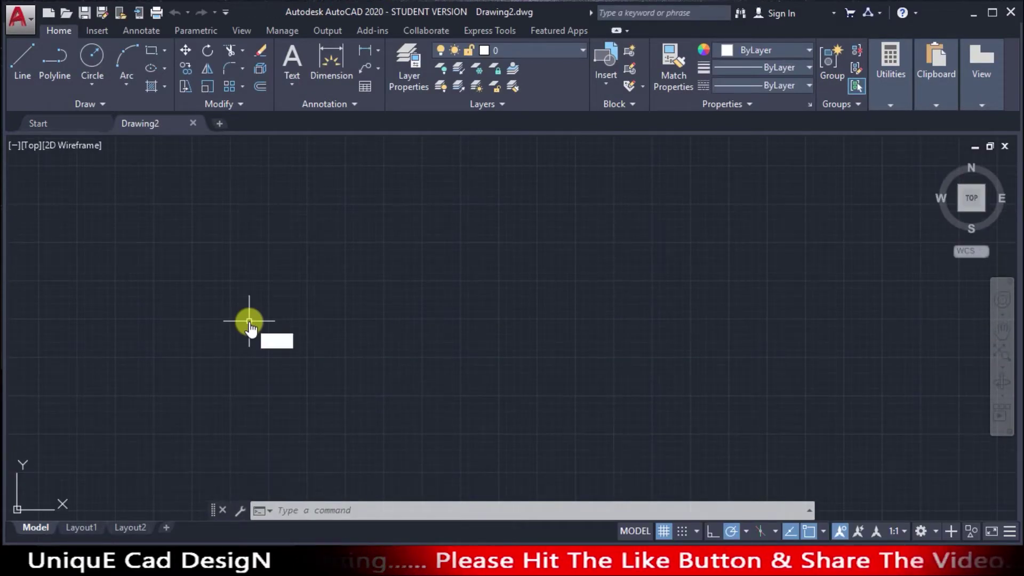
key("Return")
left_click(266, 299)
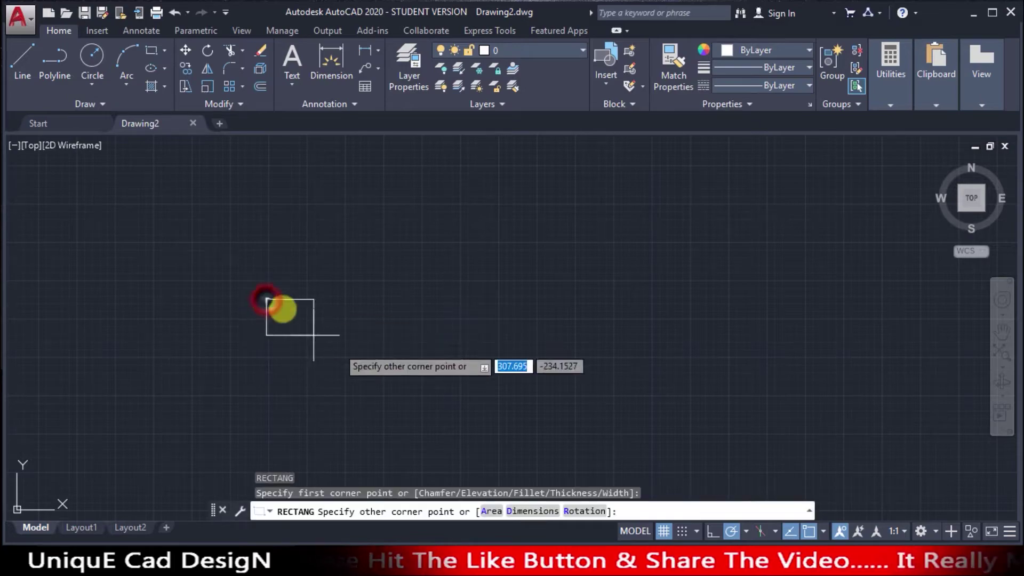
left_click(414, 380)
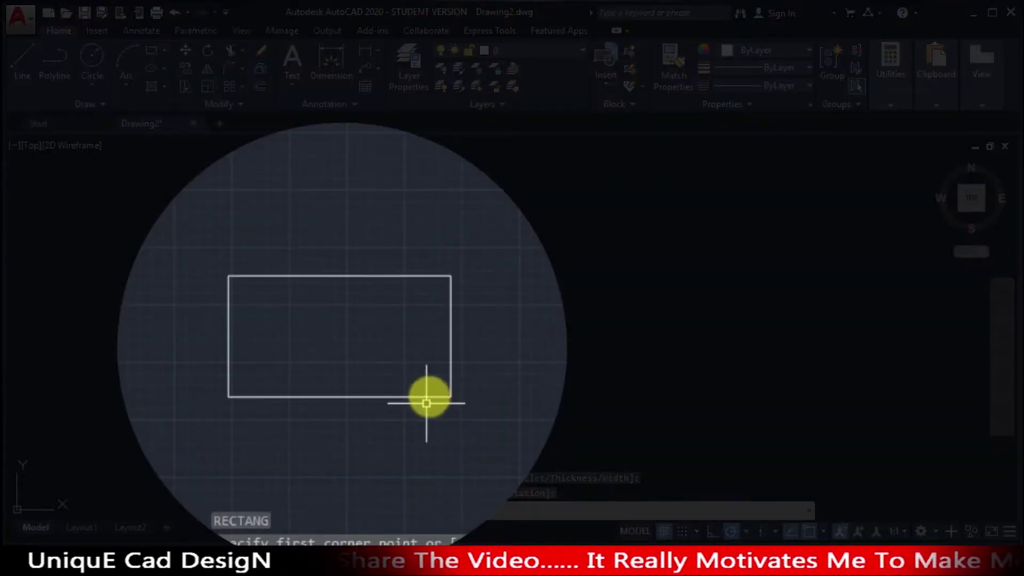
- Set the SELECTIONPREVIEW system variable to 0 and test it by selecting and deselecting the rectangle
mouse_move(398, 379)
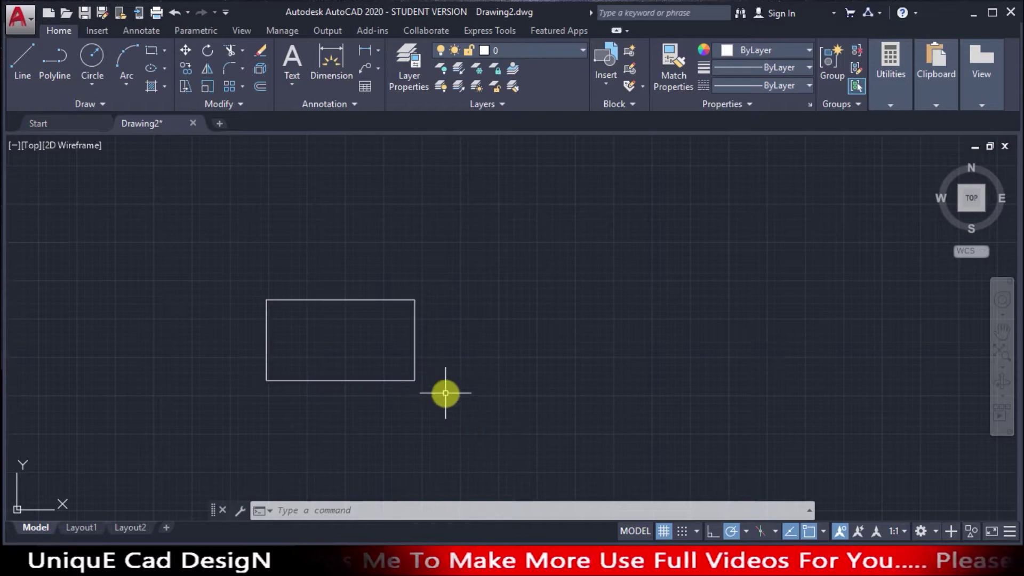
type("se")
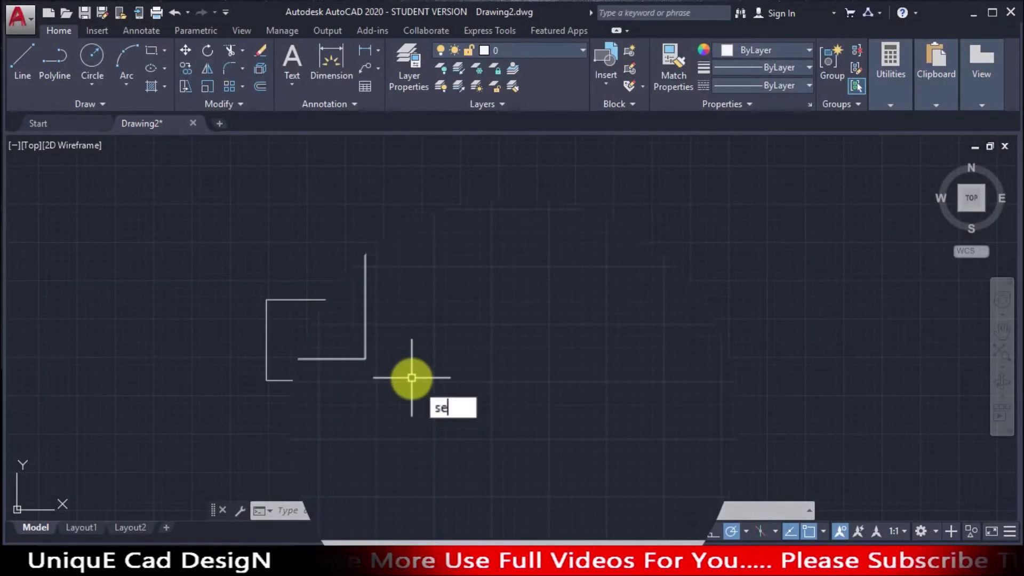
type("lectionprev")
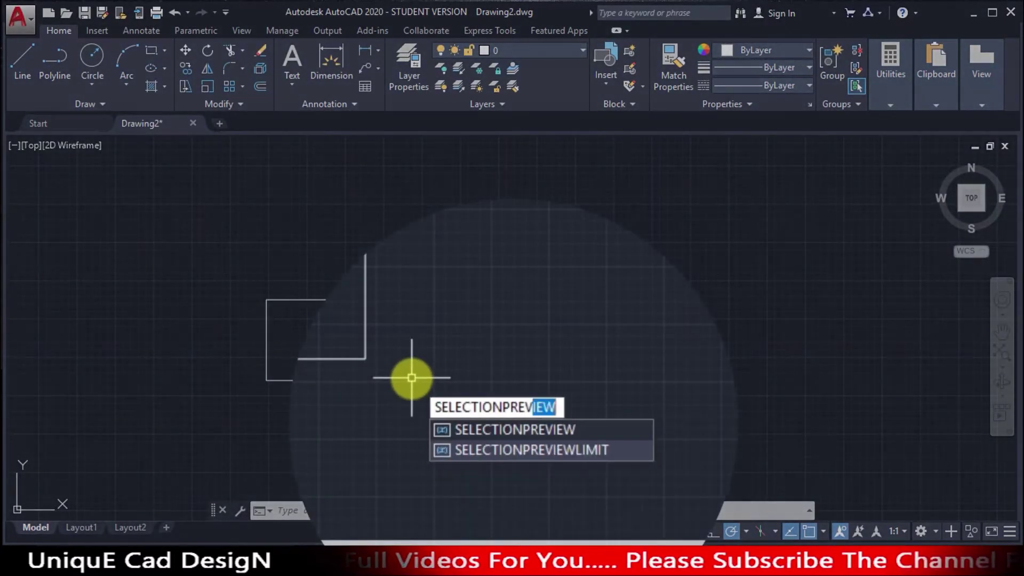
key("Return")
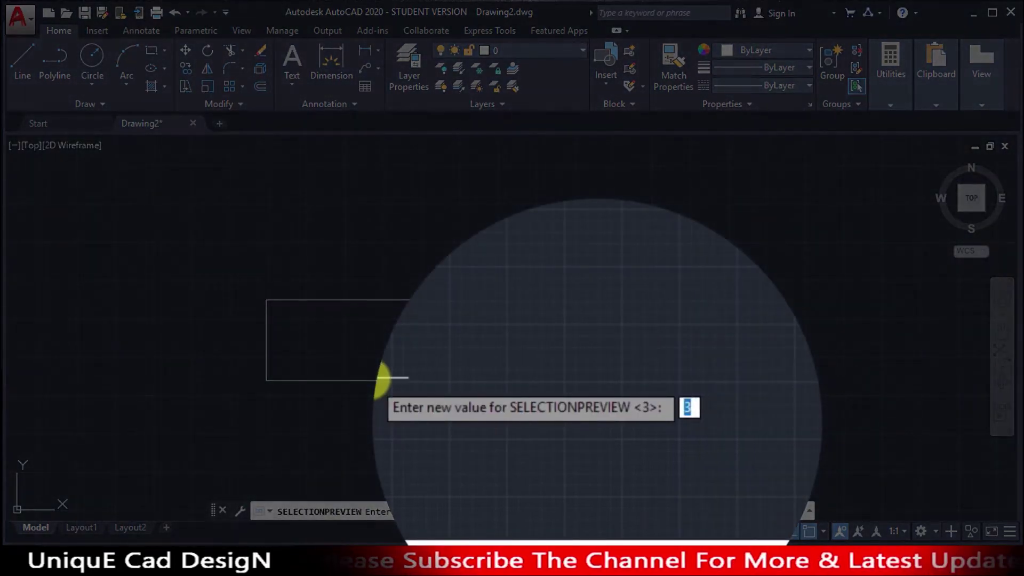
type("0")
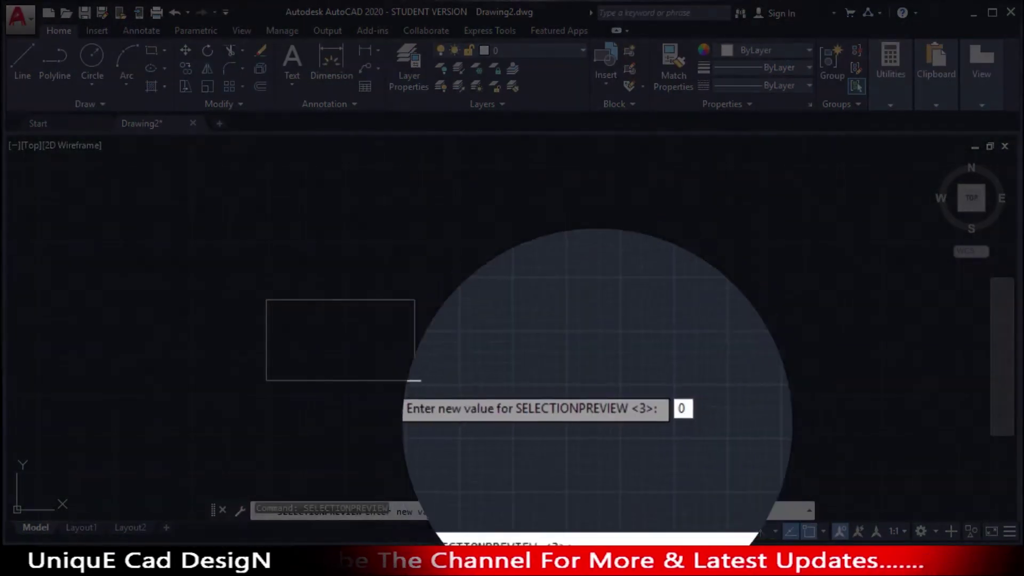
key("Return")
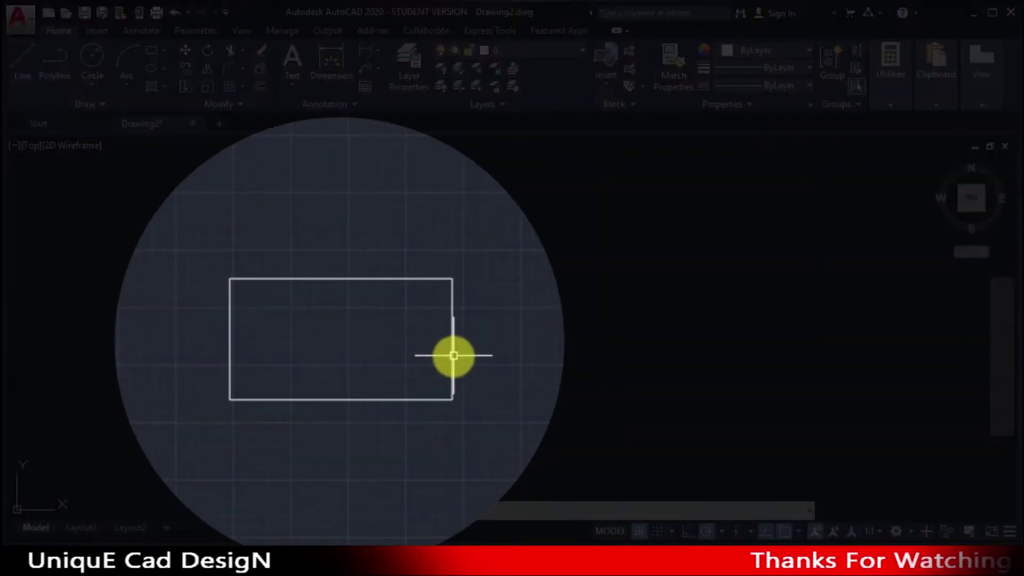
left_click(415, 352)
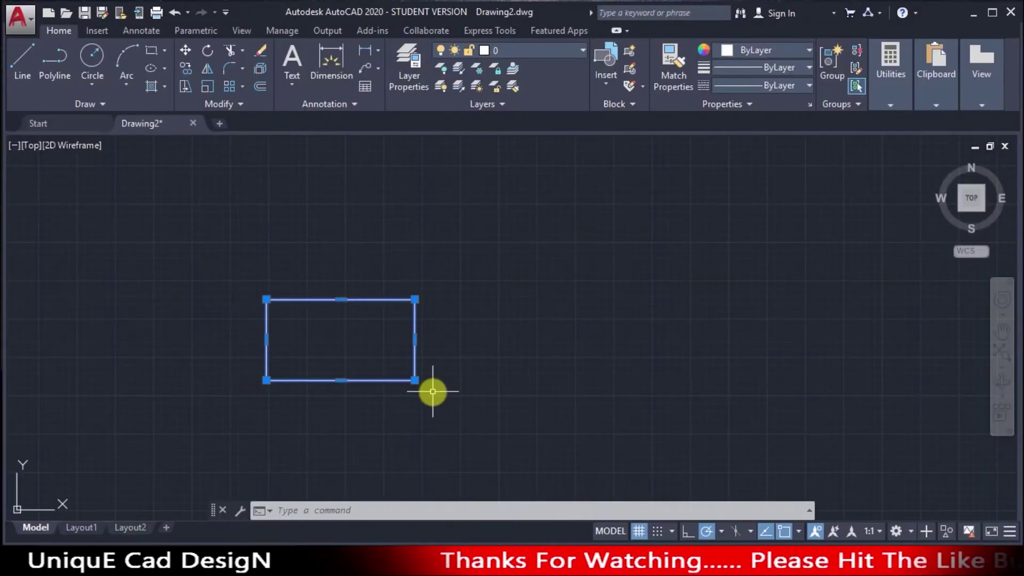
key("Escape")
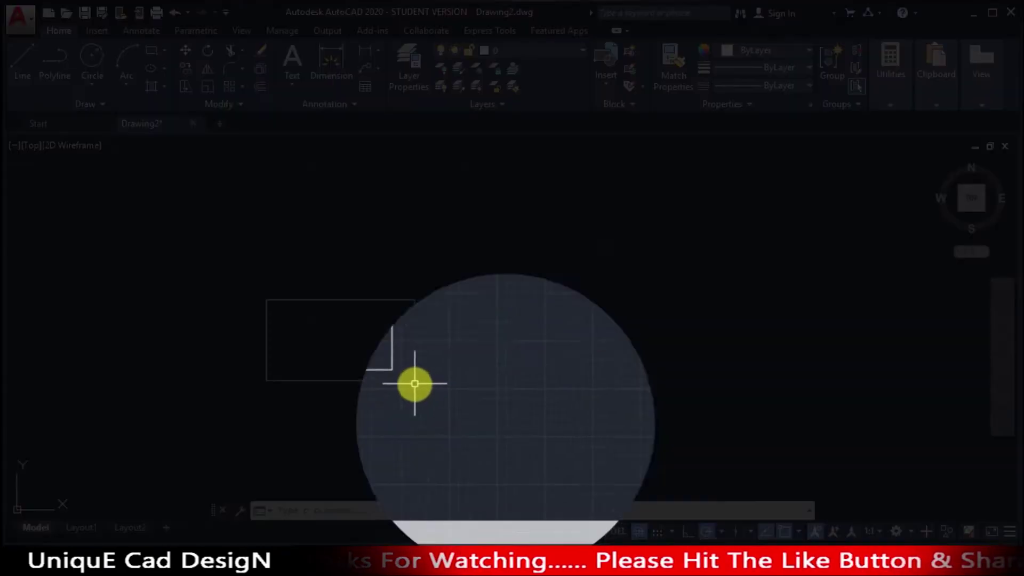
- Set the HIGHLIGHT system variable to 0 and test it by selecting and deselecting the rectangle
type("high")
key("Return")
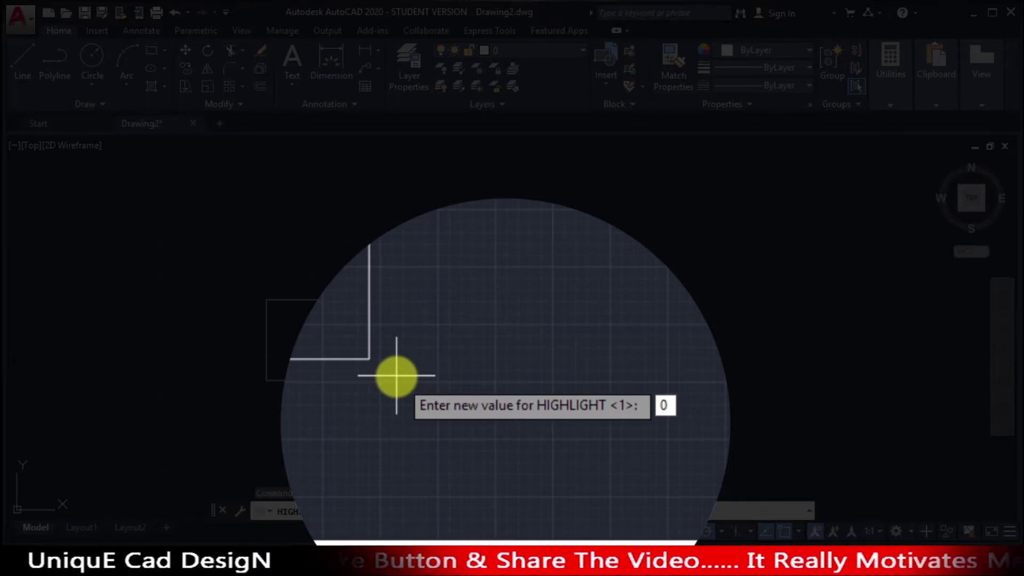
key("Return")
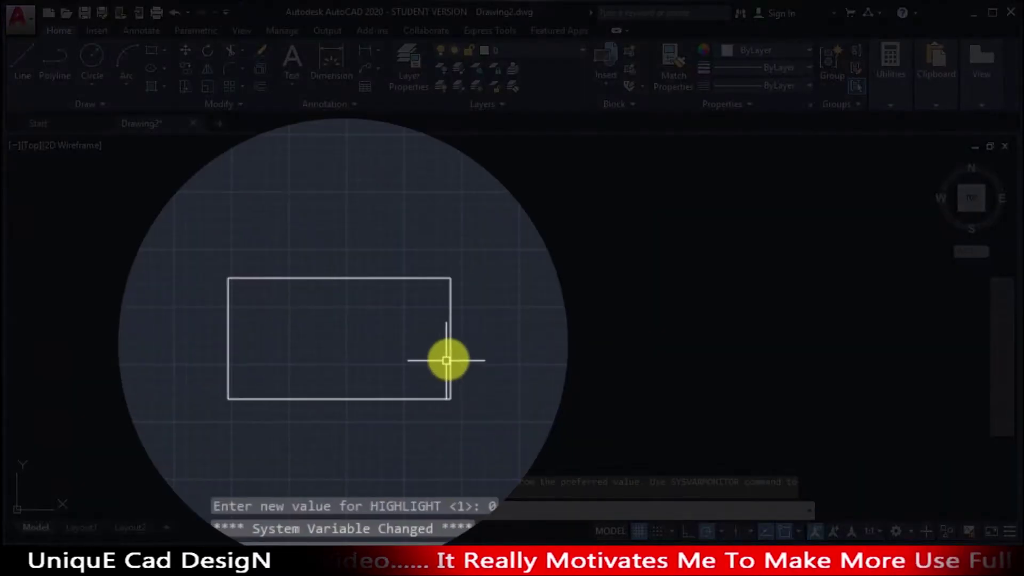
left_click(415, 352)
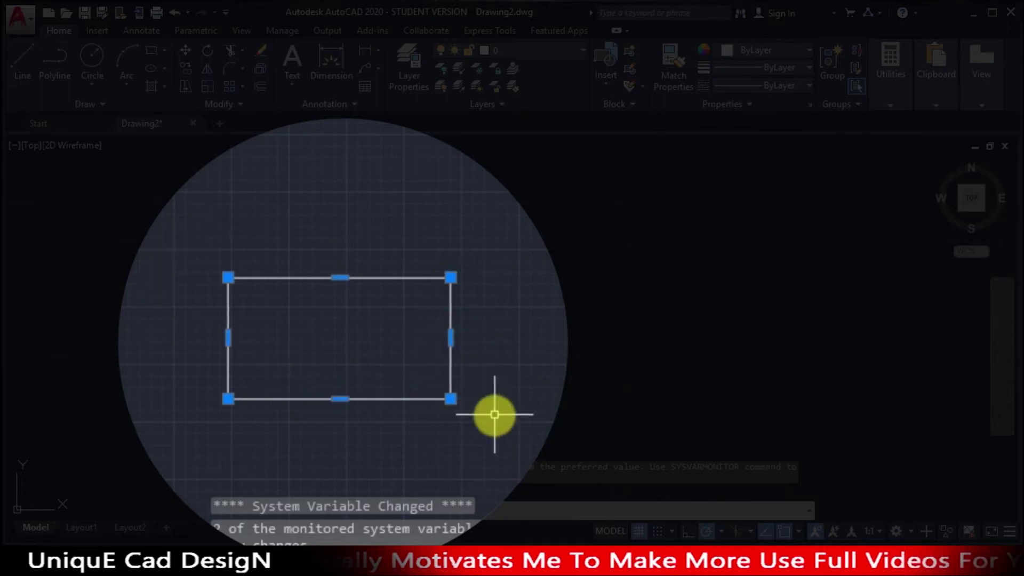
key("Escape")
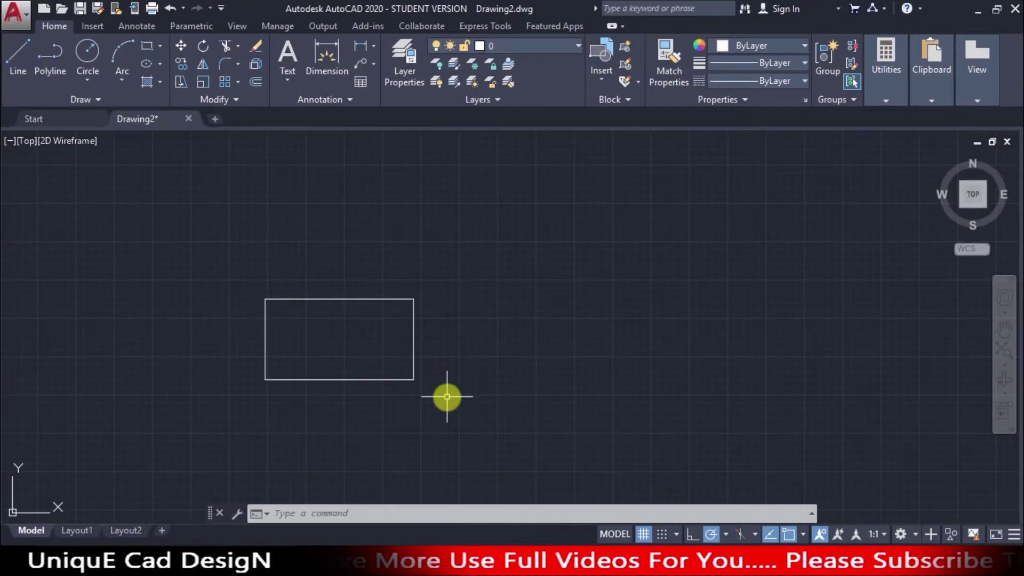
- Select the rectangle with a crossing window around its lower-right corner twice to examine the selection display, clearing the selection each time
left_click(443, 395)
left_click(400, 366)
key("Escape")
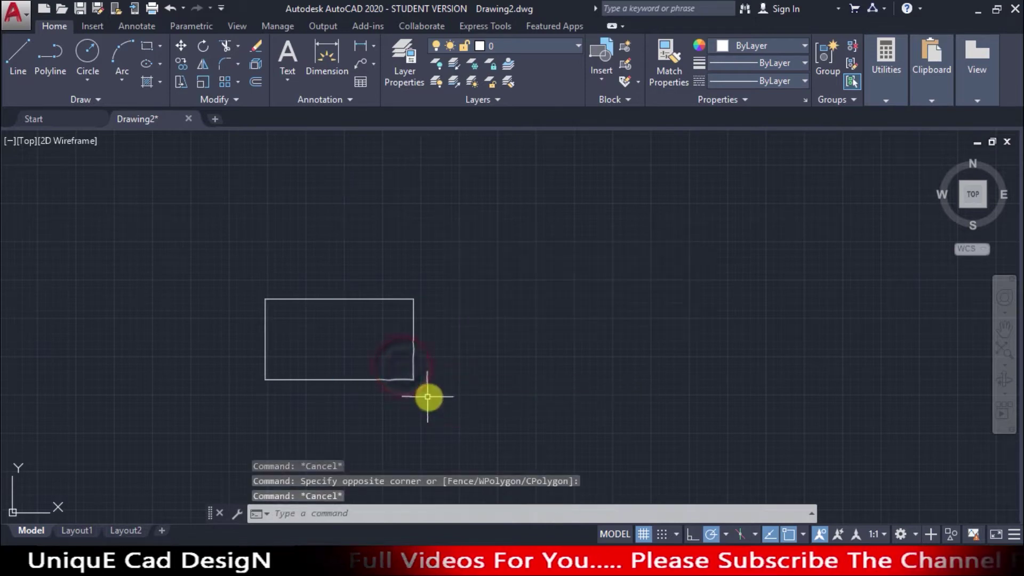
left_click(429, 396)
left_click(409, 369)
key("Escape")
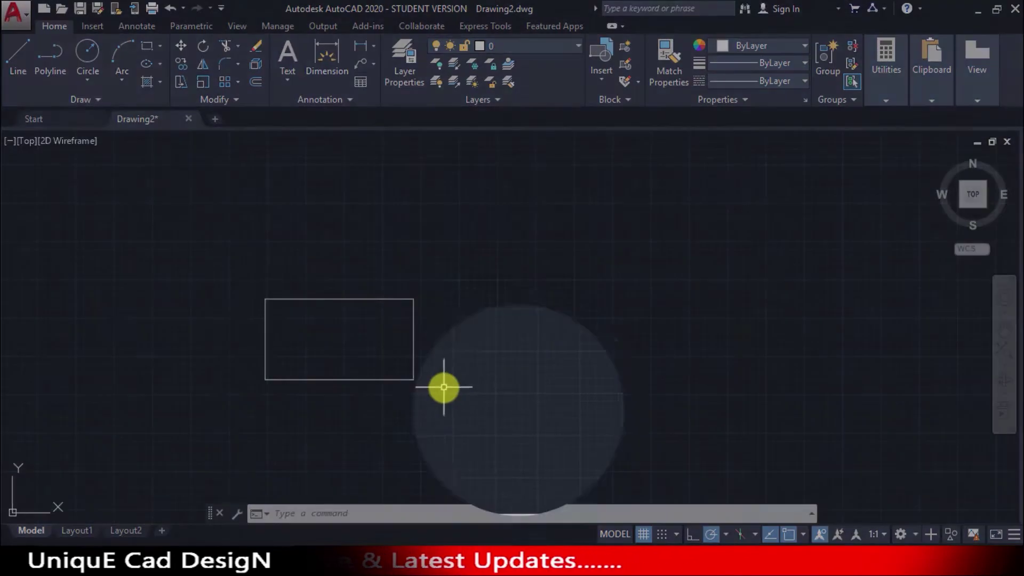
- Set the QPMODE system variable to 0 and test it by crossing-selecting and deselecting the rectangle
type("qpmode")
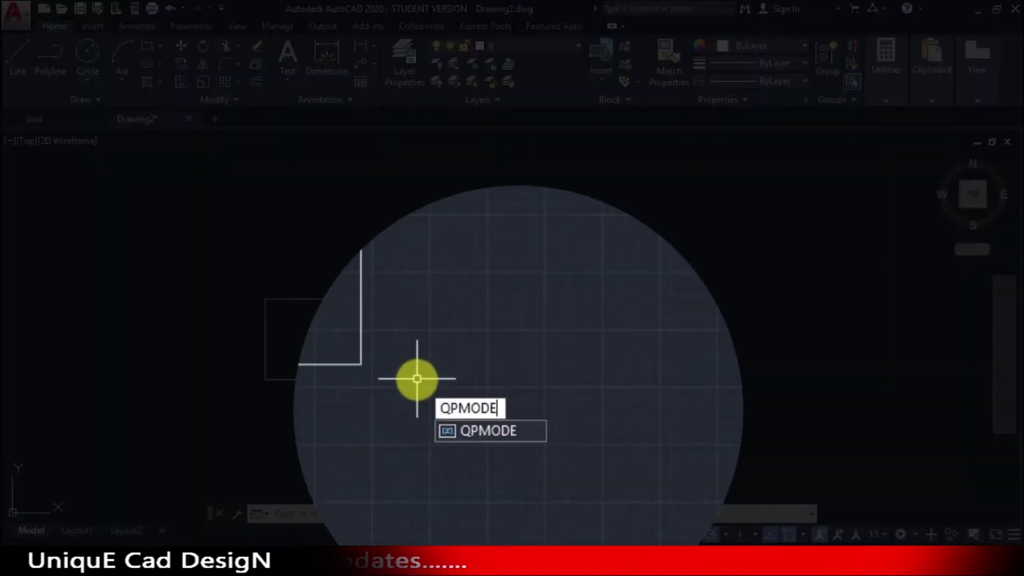
key("Return")
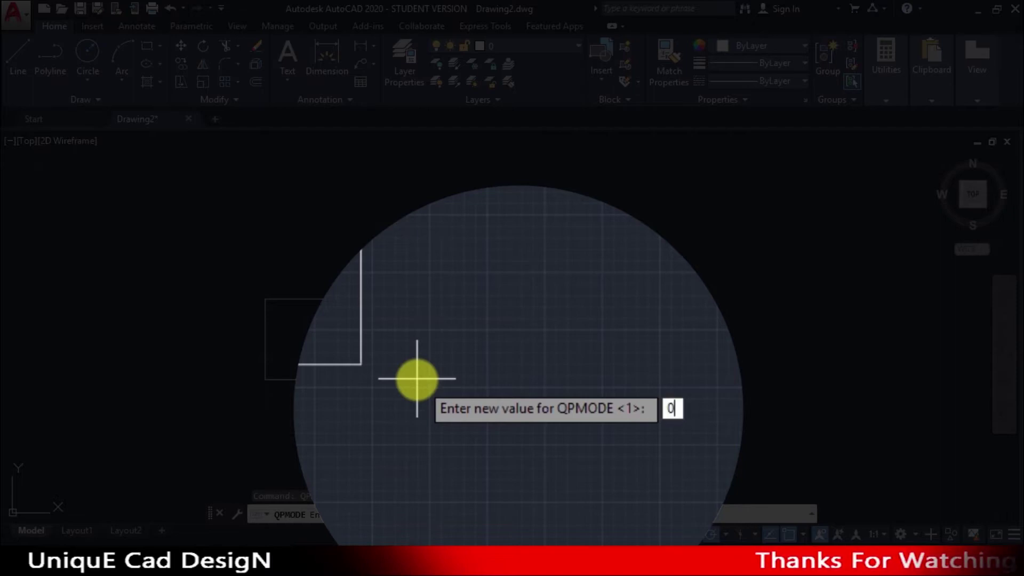
key("Return")
left_click(435, 382)
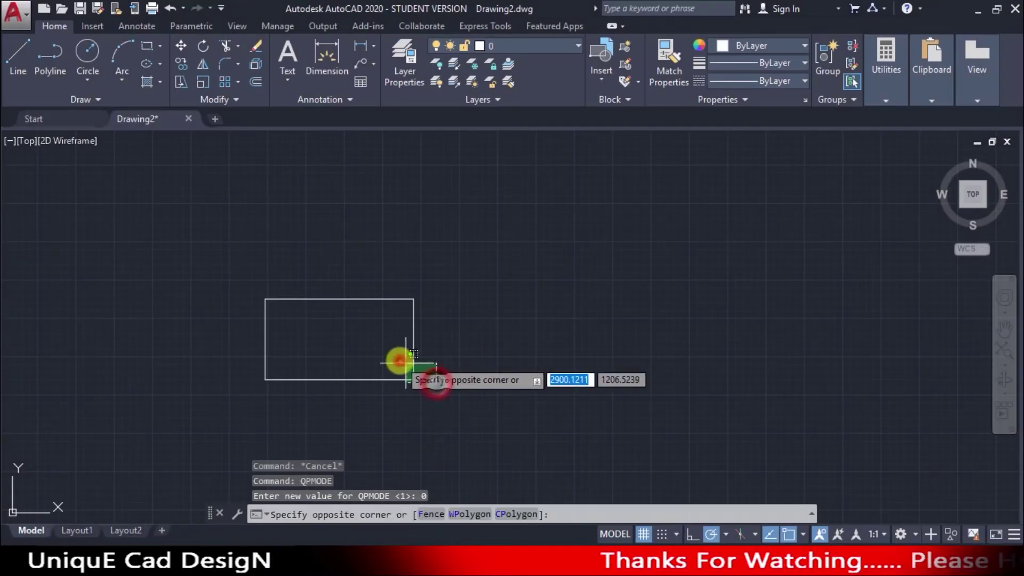
left_click(398, 360)
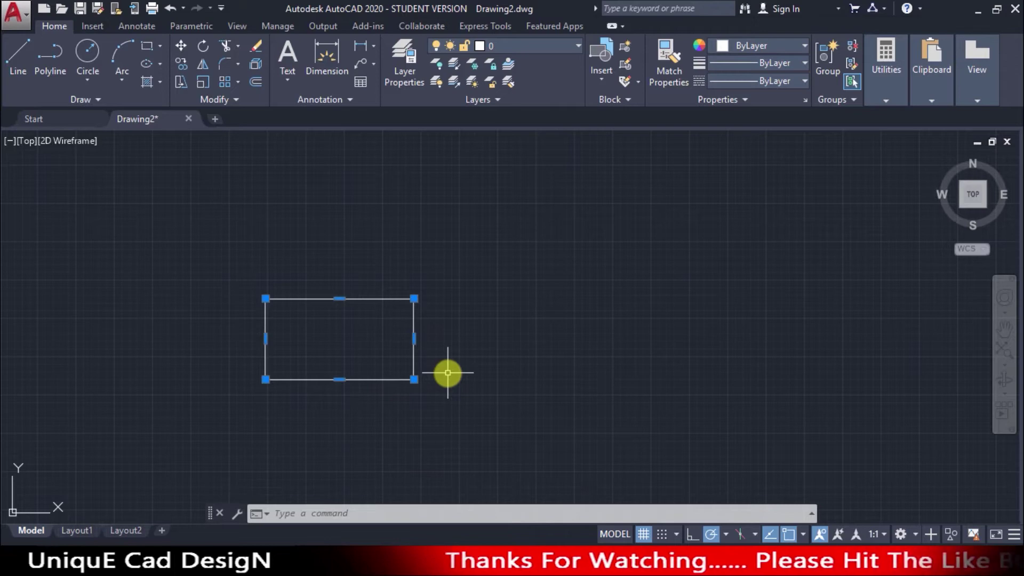
key("Escape")
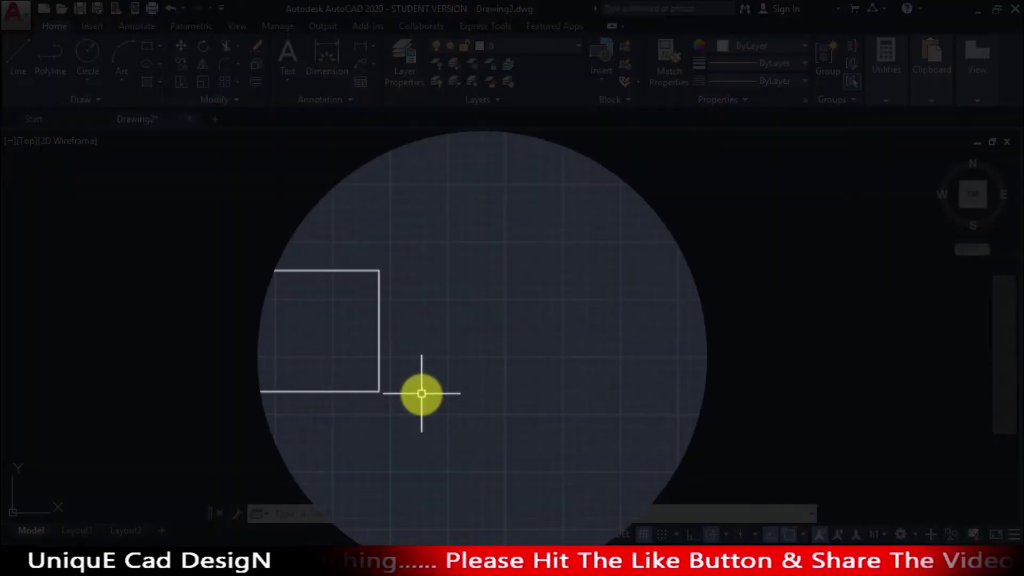
- Select the rectangle, view its Quick Properties on demand, and clear the selection
left_click(441, 382)
left_click(377, 361)
right_click(441, 323)
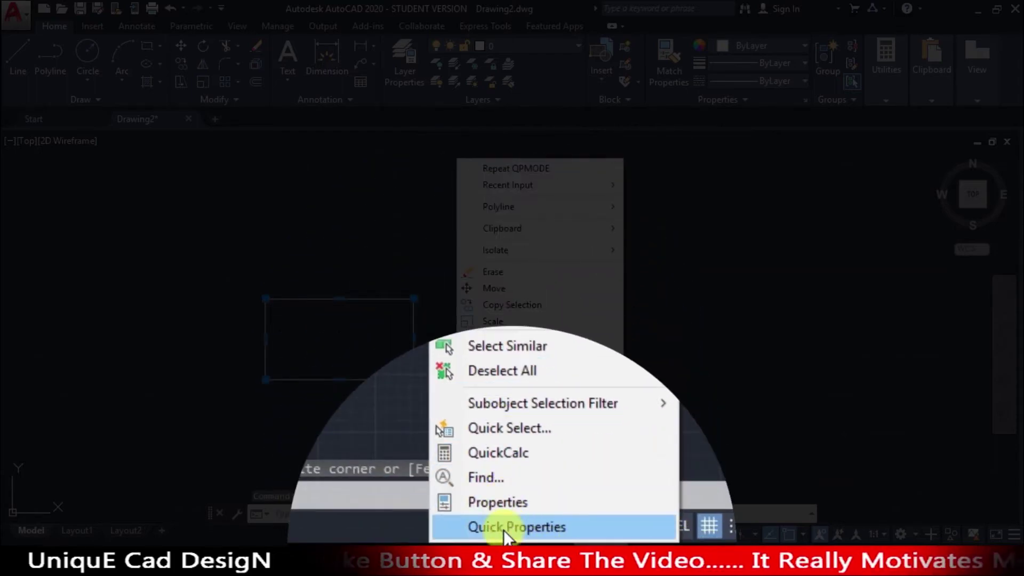
left_click(504, 531)
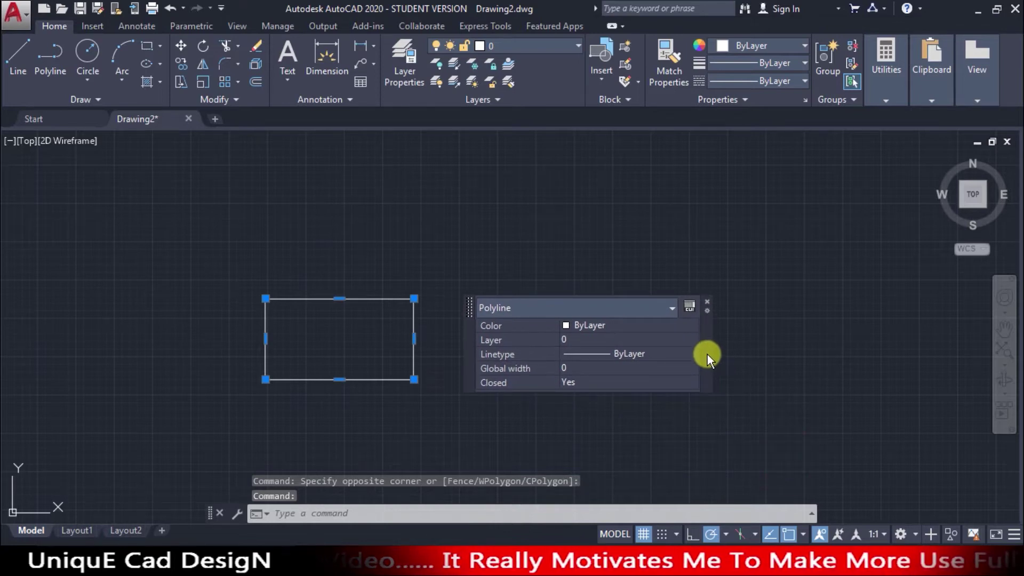
key("Escape")
key("Escape")
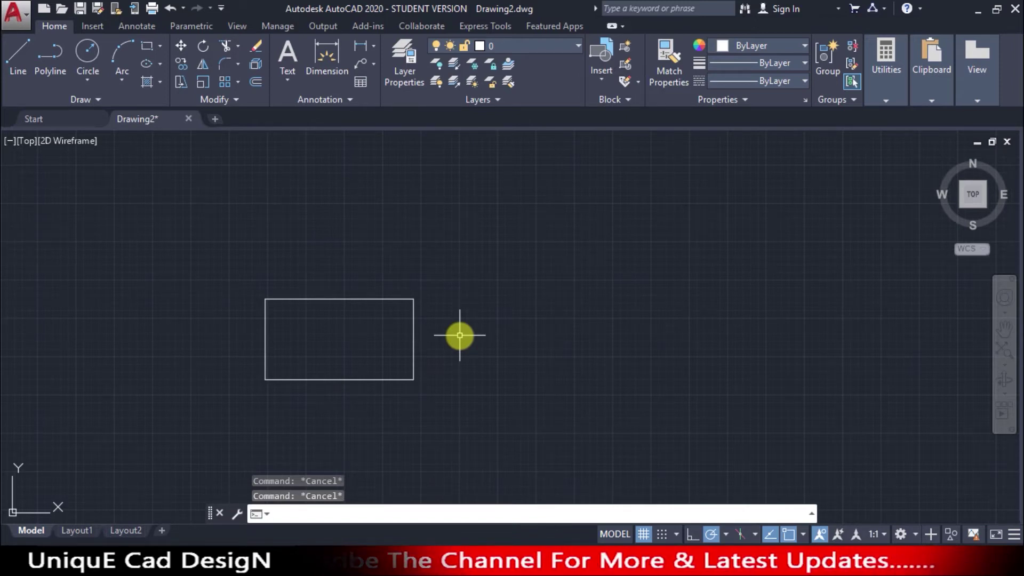
- Set the REGENMODE system variable to 0 and regenerate the drawing manually
type("REGEONMODE")
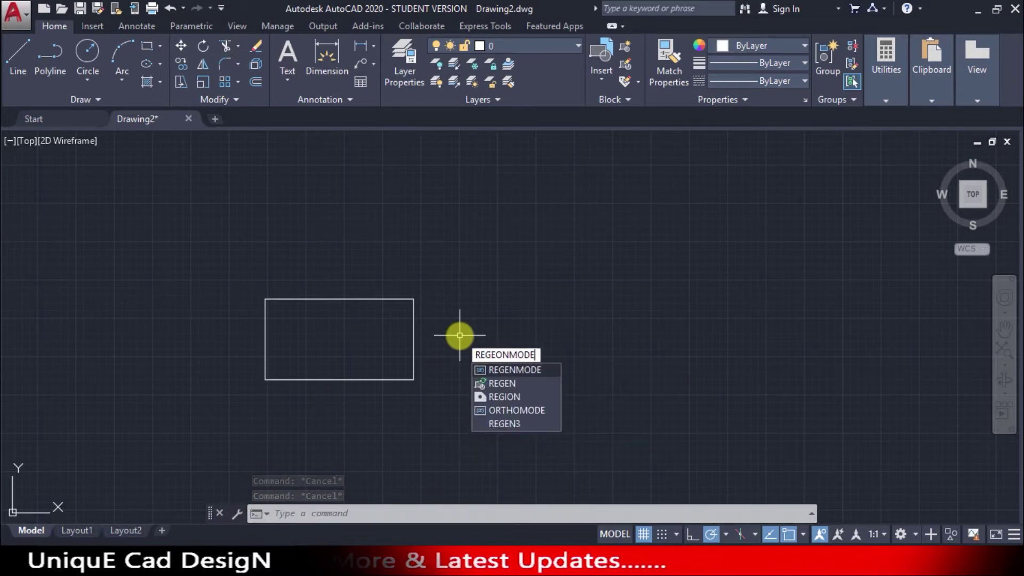
key("Return")
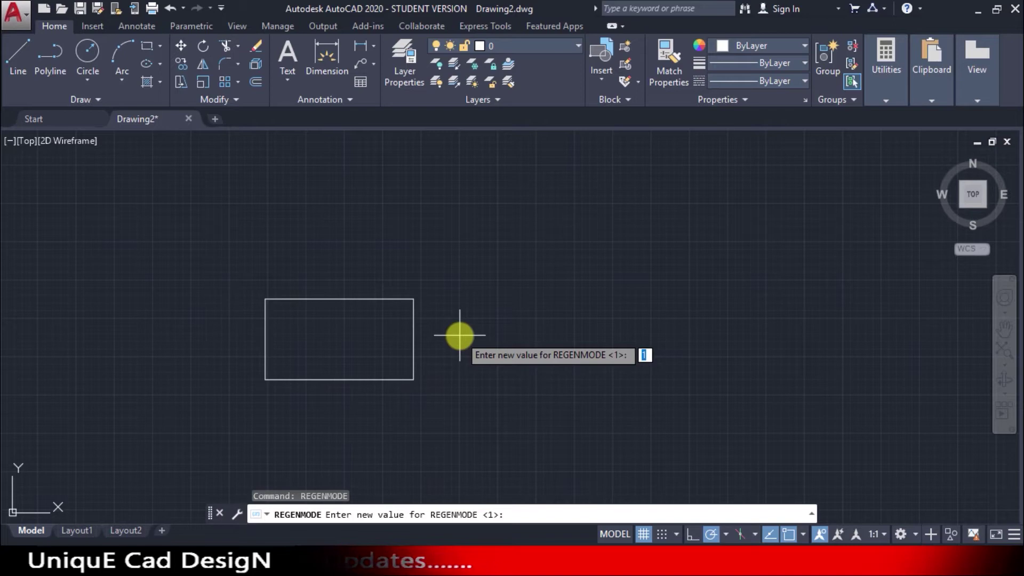
type("0")
key("Return")
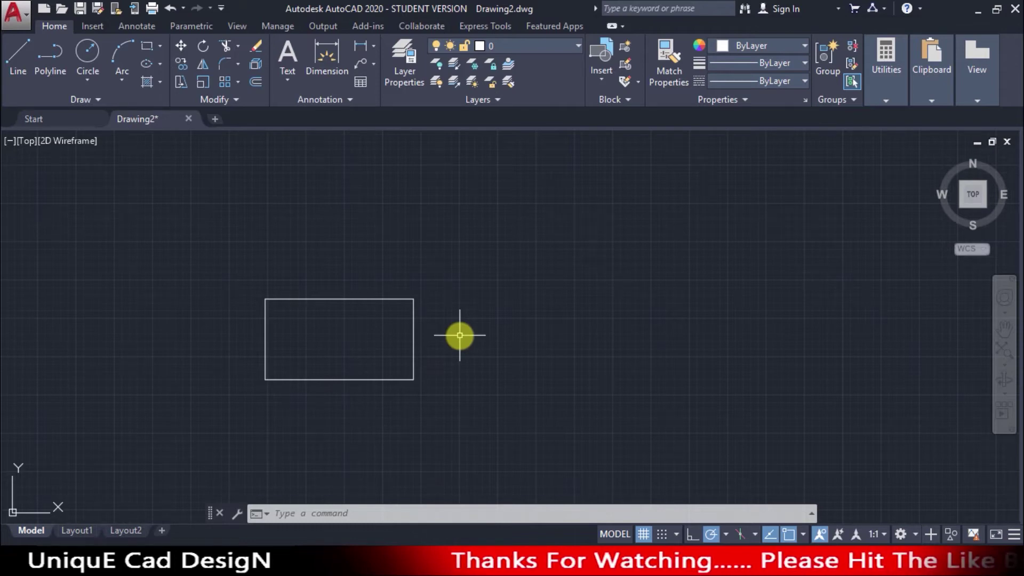
type("RE")
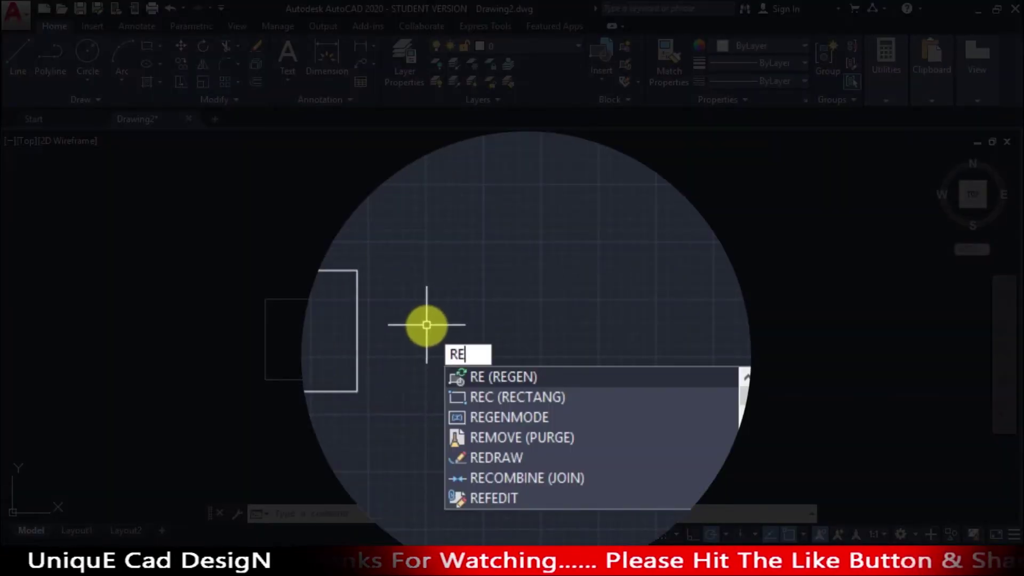
key("Return")
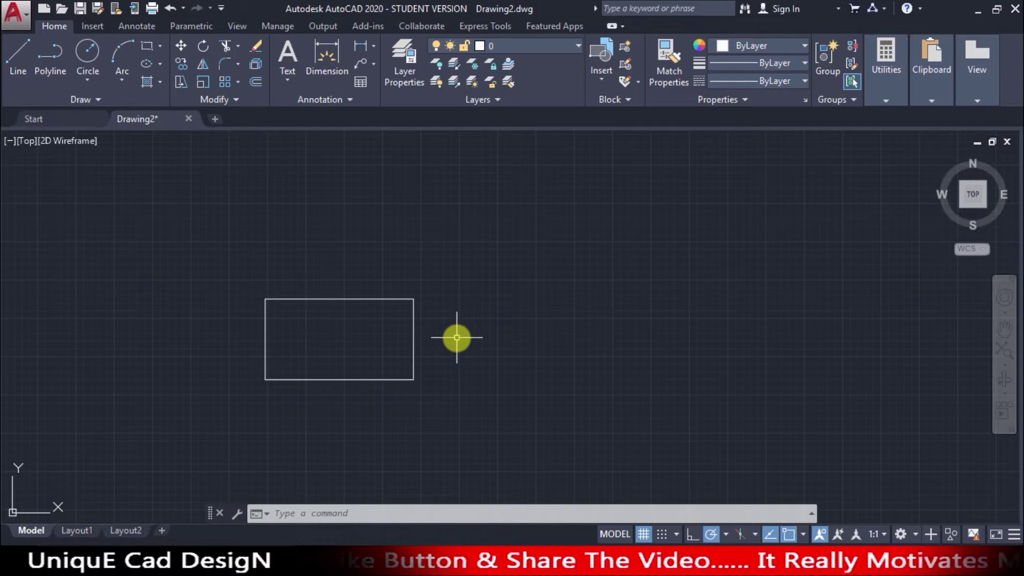
- In the thumbnail preview settings, disable saving a preview image and generating sheet and view thumbnails, and set the named view size to 64 pixels
type("OP")
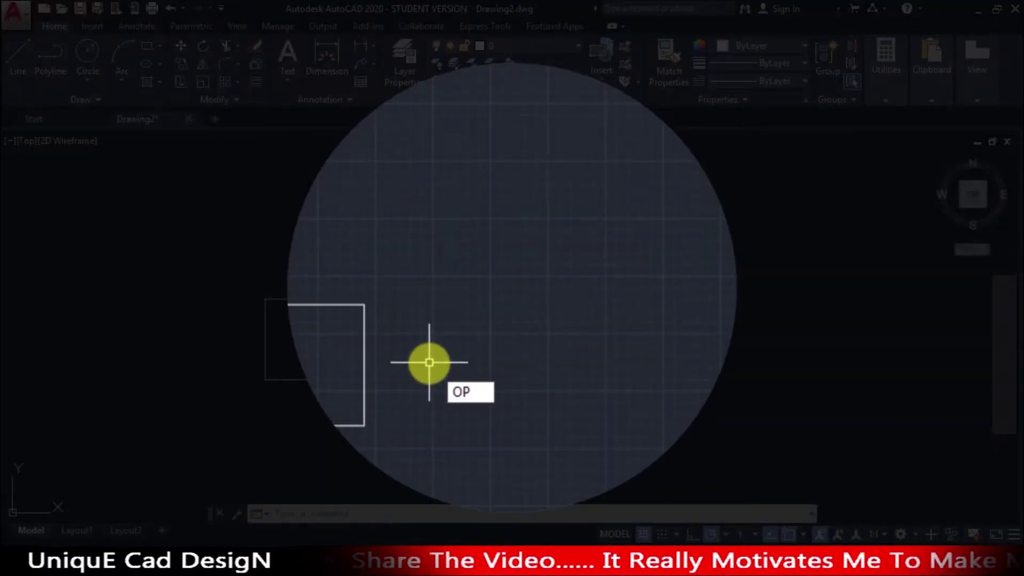
key("Return")
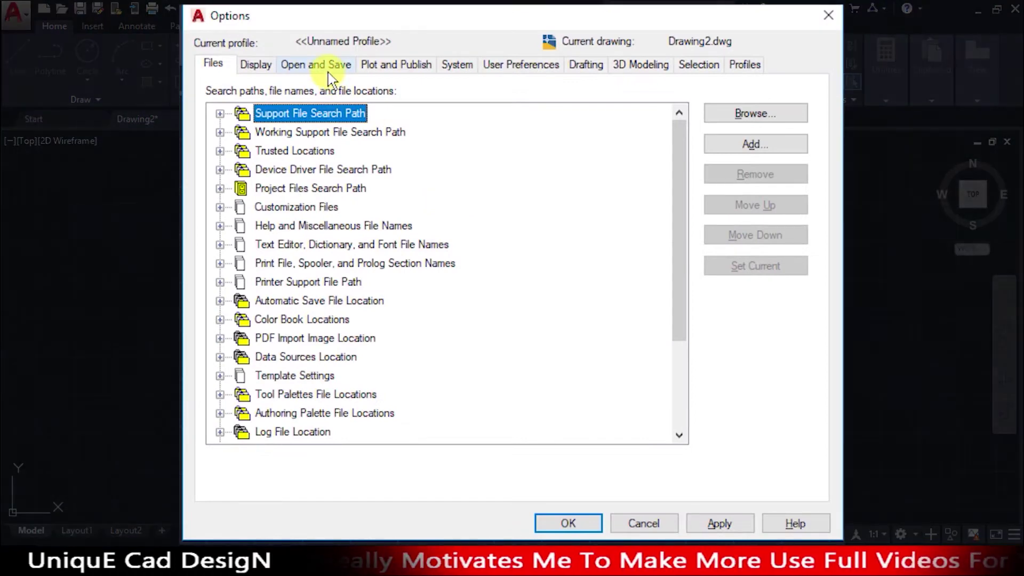
left_click(330, 74)
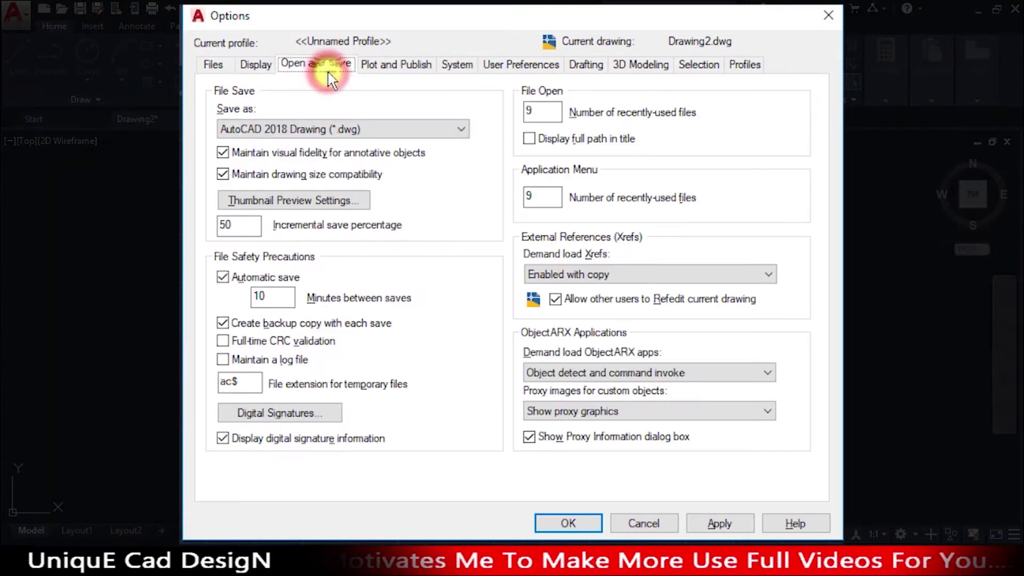
left_click(281, 209)
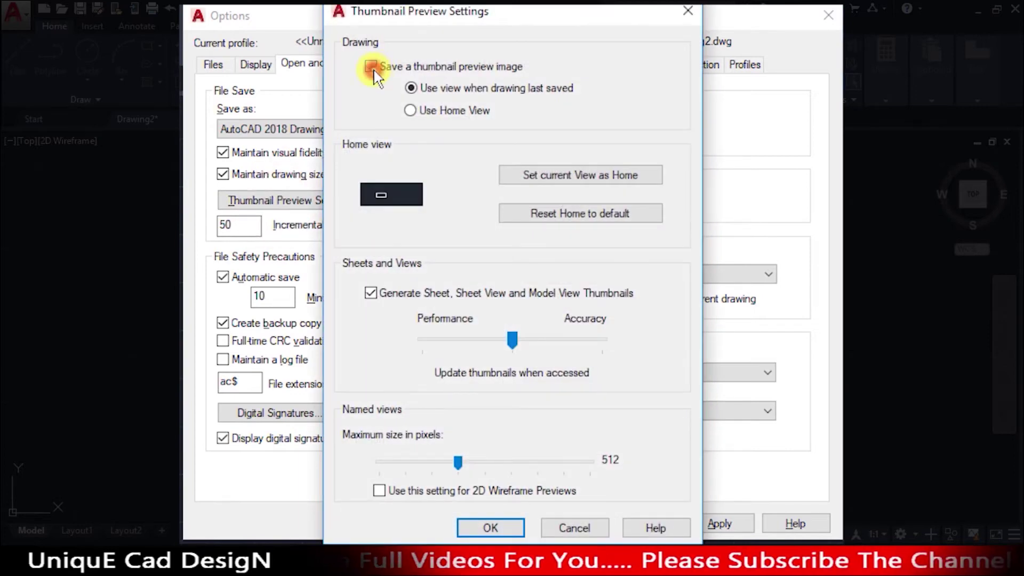
left_click(370, 67)
left_click(372, 295)
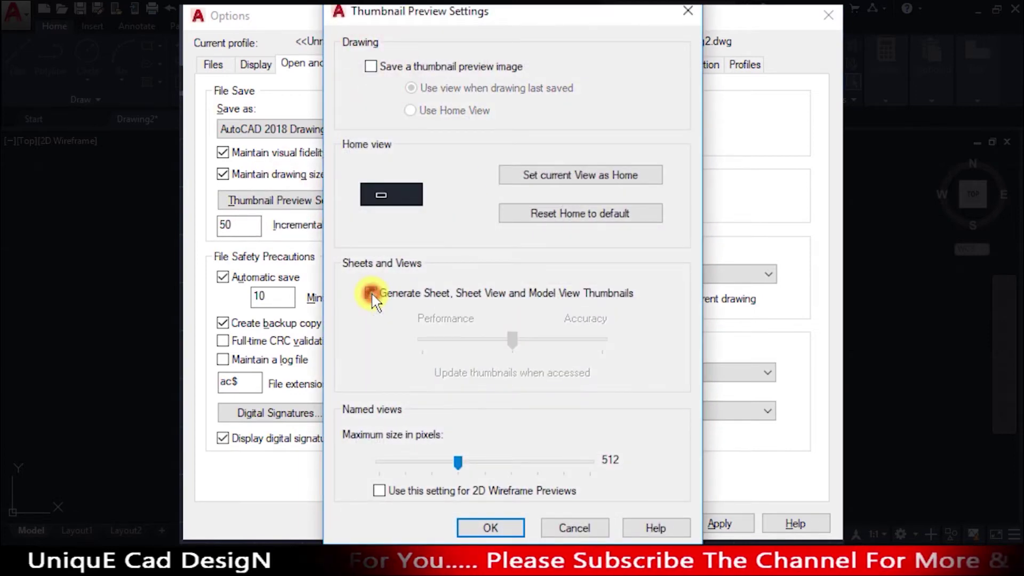
left_click(458, 468)
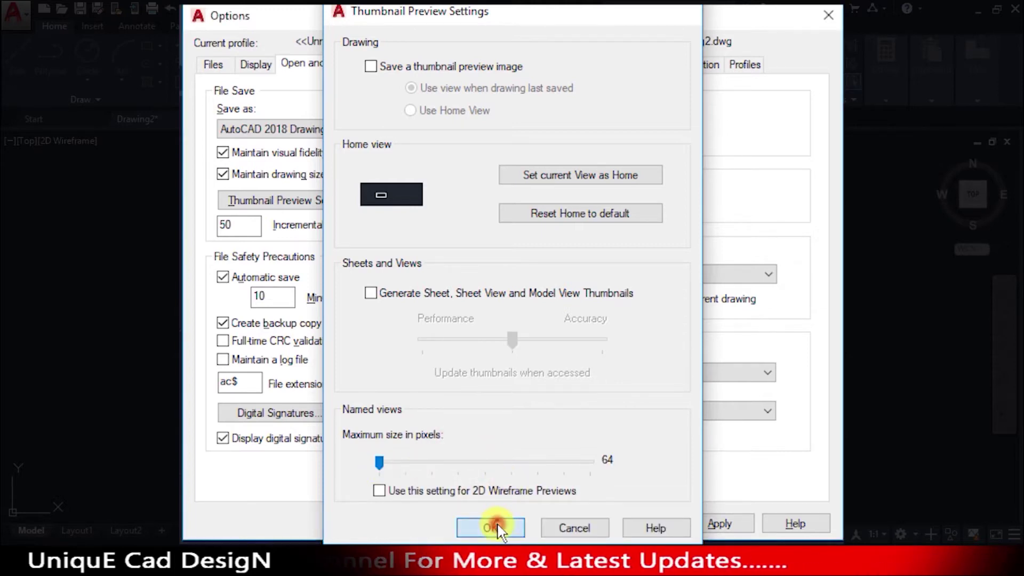
left_click(491, 528)
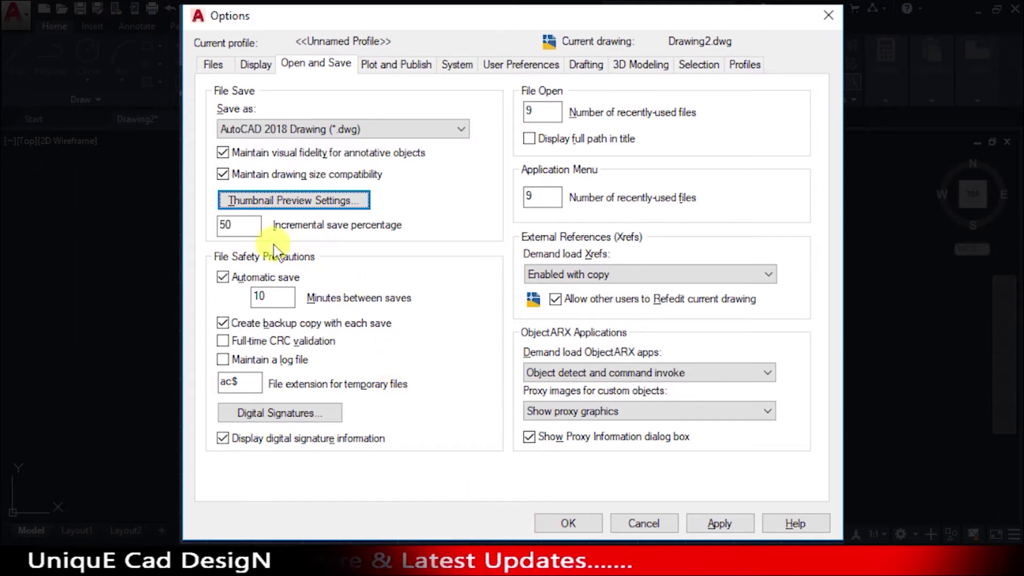
- Set the incremental save percentage to 80 and select the automatic save interval value
double_click(227, 228)
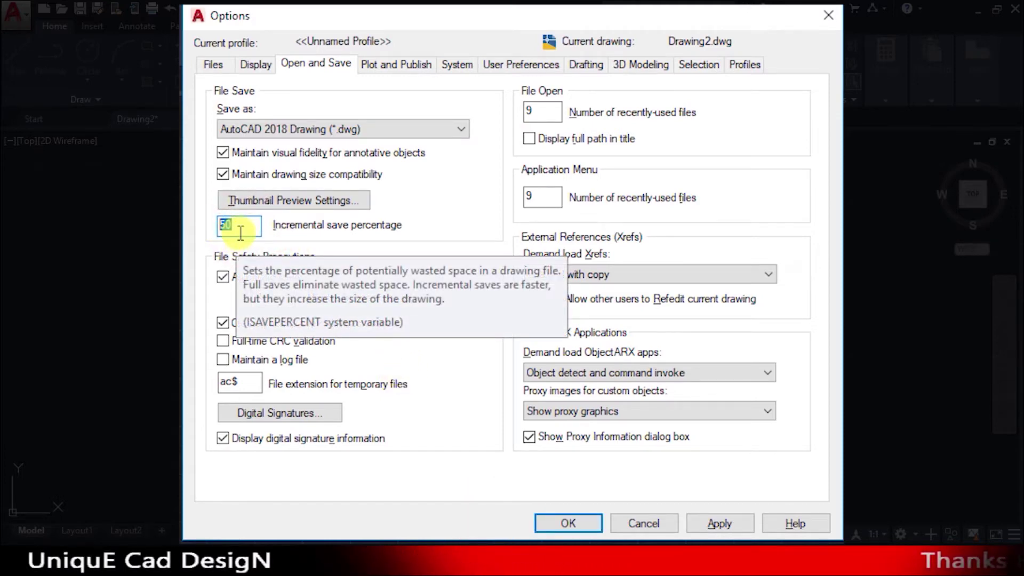
type("8")
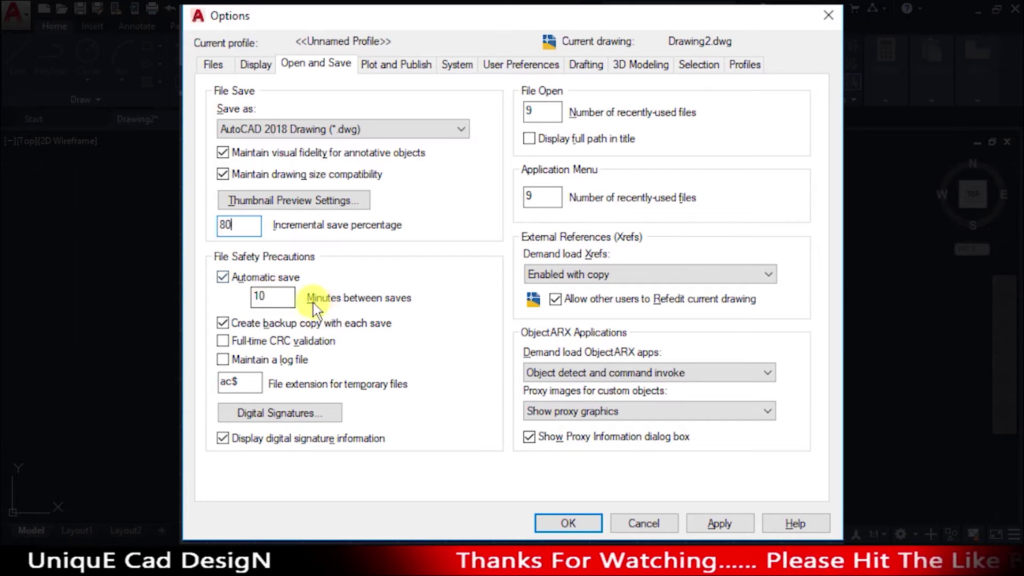
double_click(280, 296)
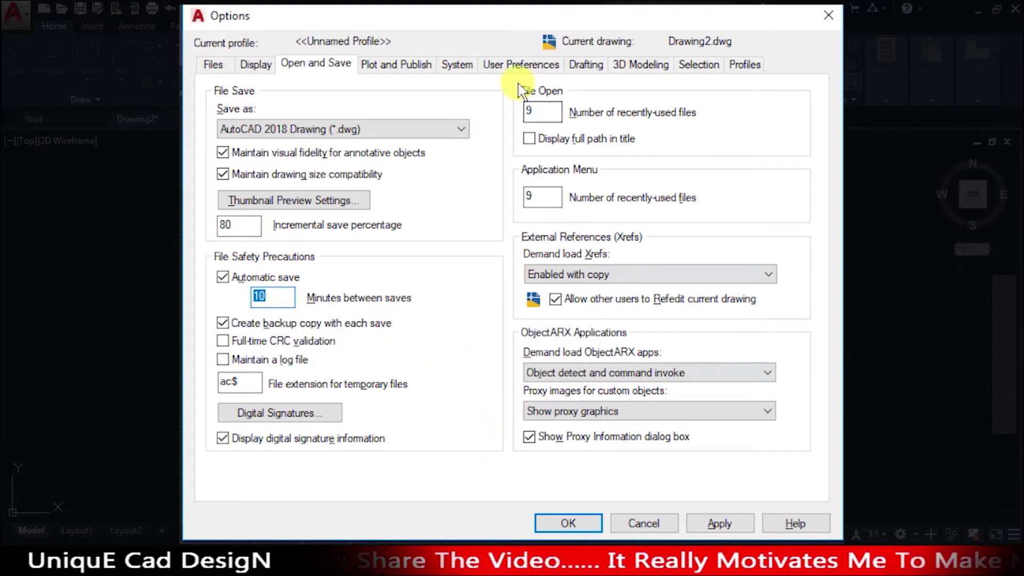
- In Graphics Performance, choose Advanced Mode for 2D display and disable advanced material effects, full shadow display and per-pixel lighting
left_click(468, 65)
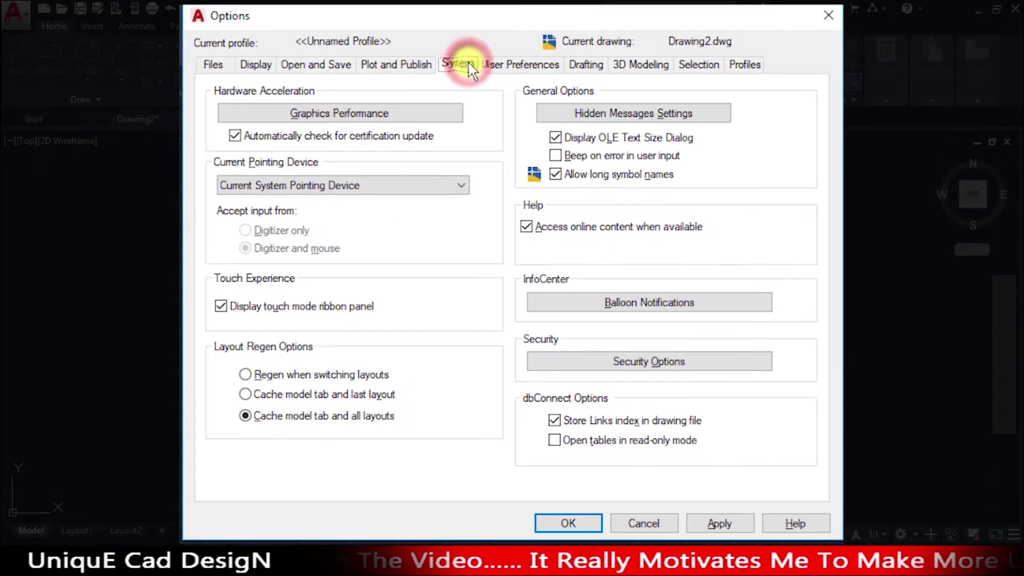
left_click(340, 114)
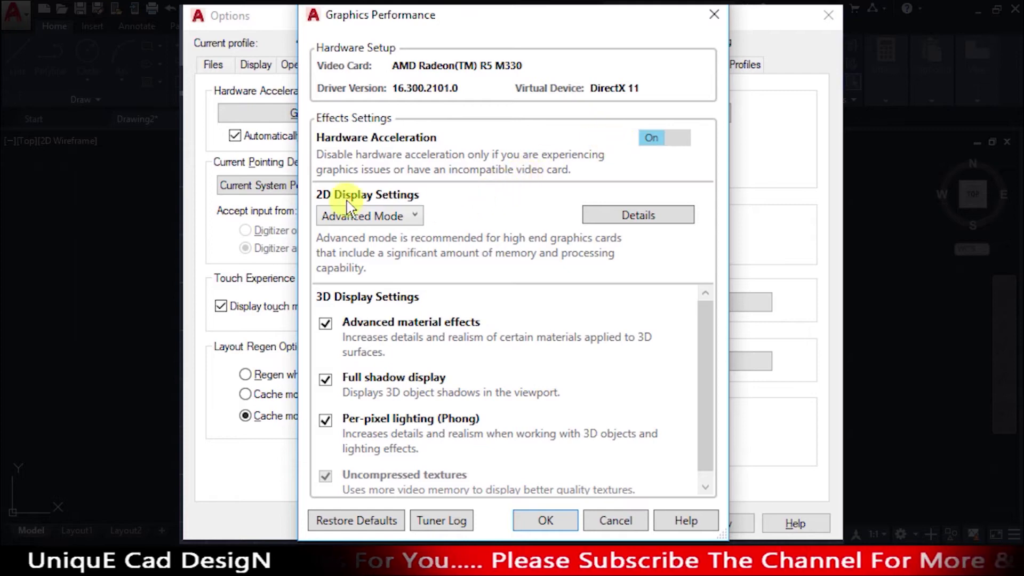
left_click(416, 216)
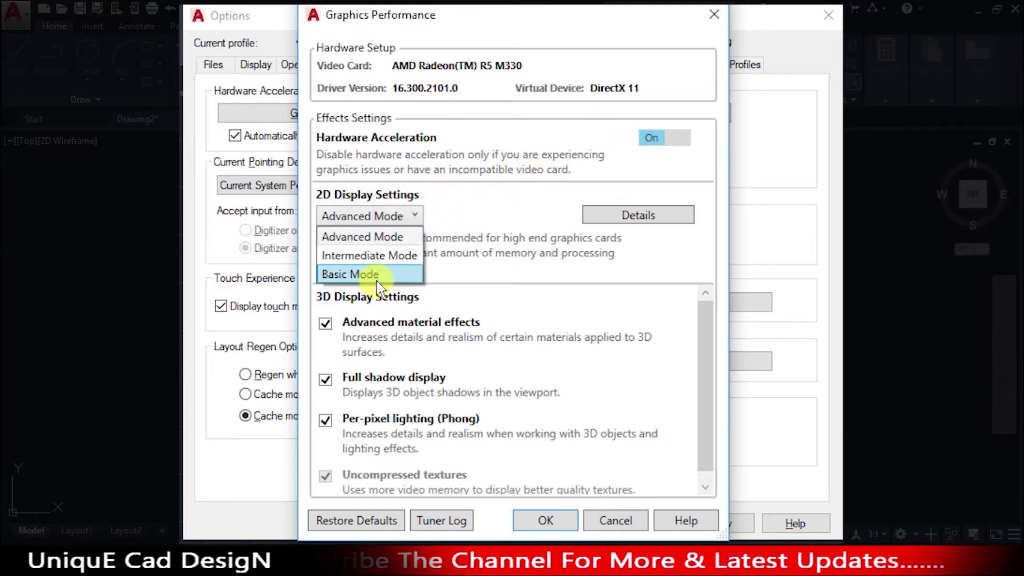
left_click(403, 236)
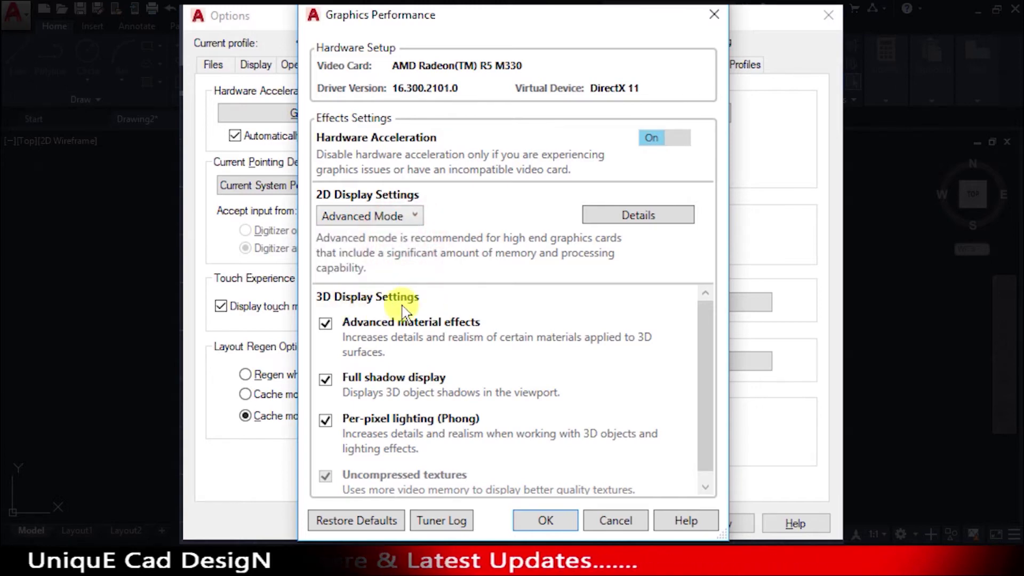
left_click(325, 323)
left_click(326, 379)
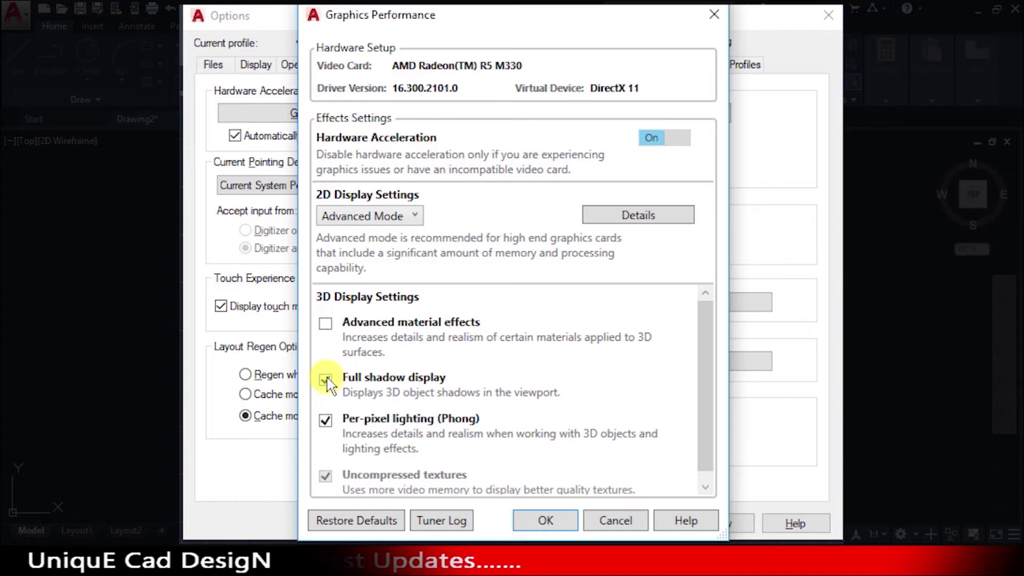
left_click(327, 422)
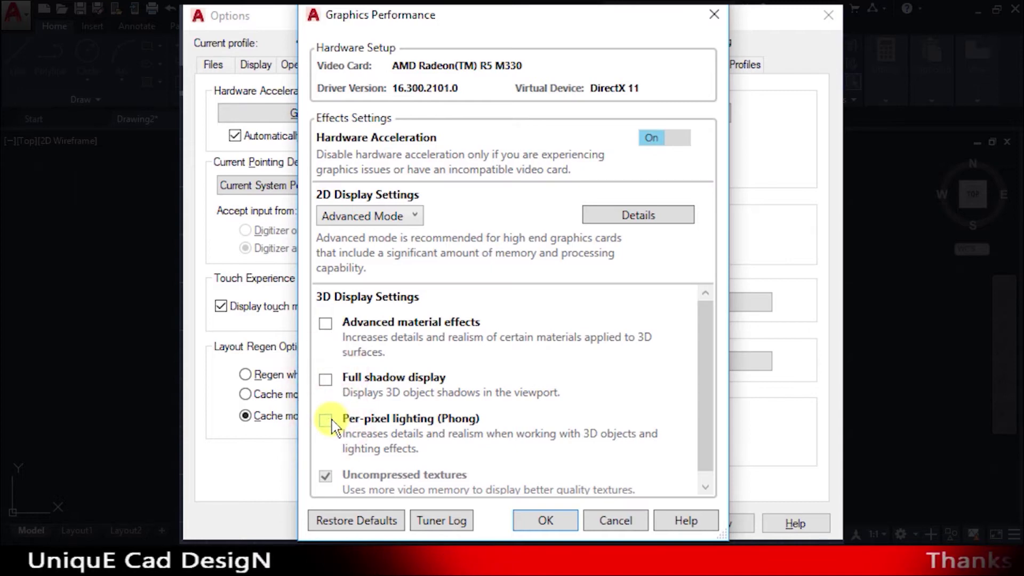
left_click(544, 521)
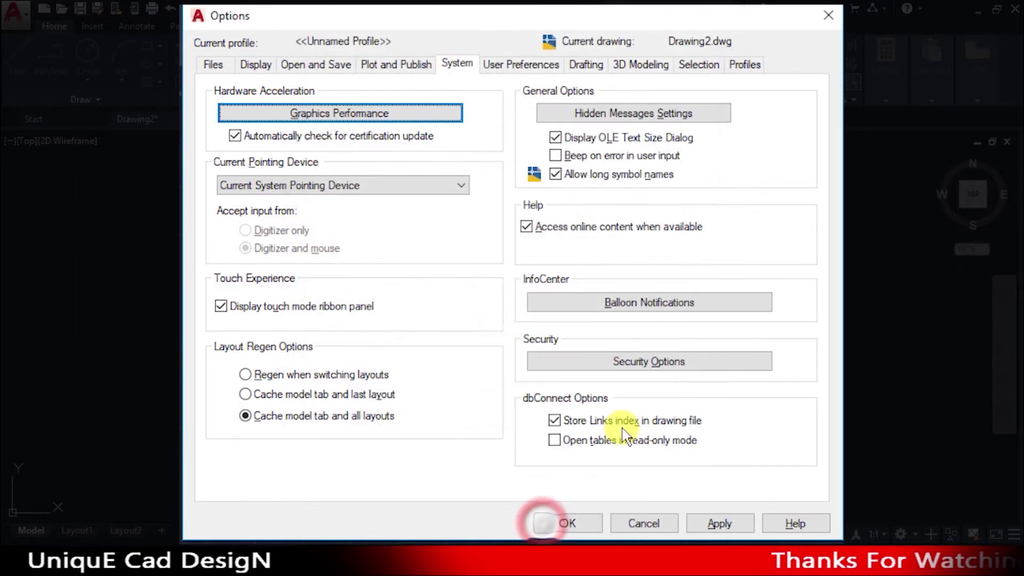
- Disable command preview and property preview in the selection options, and apply the changed options
left_click(697, 64)
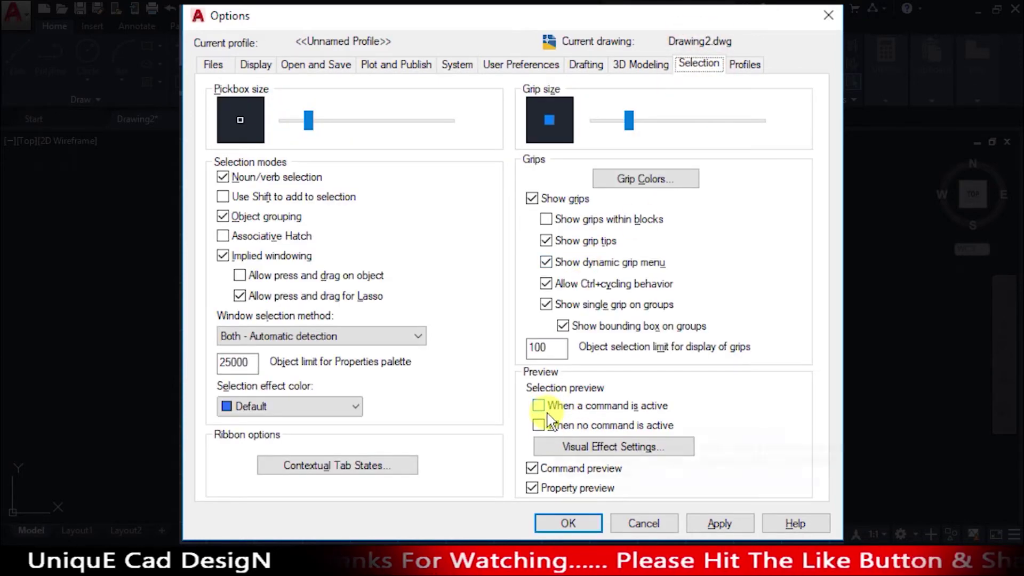
left_click(532, 467)
left_click(531, 488)
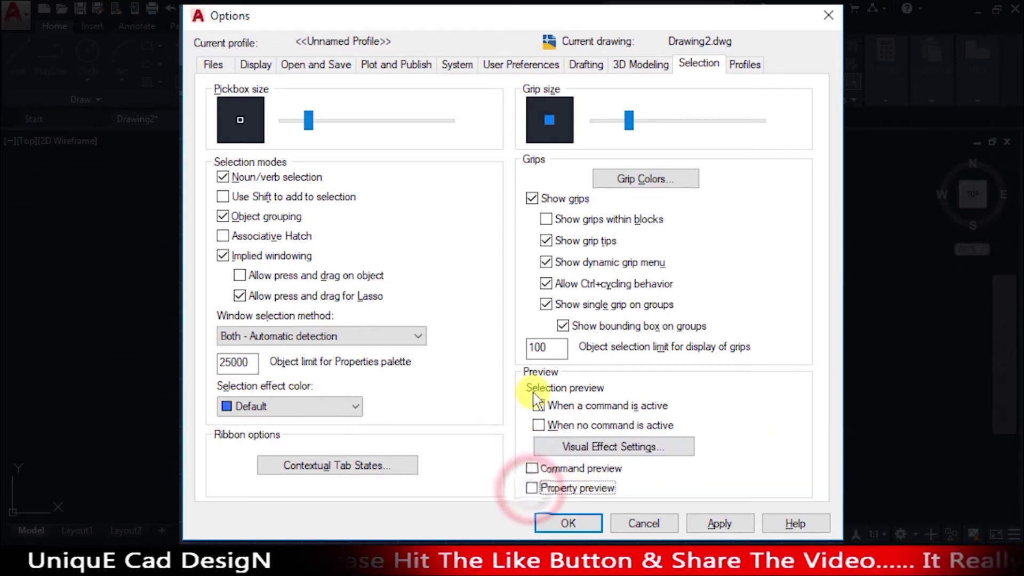
left_click(718, 523)
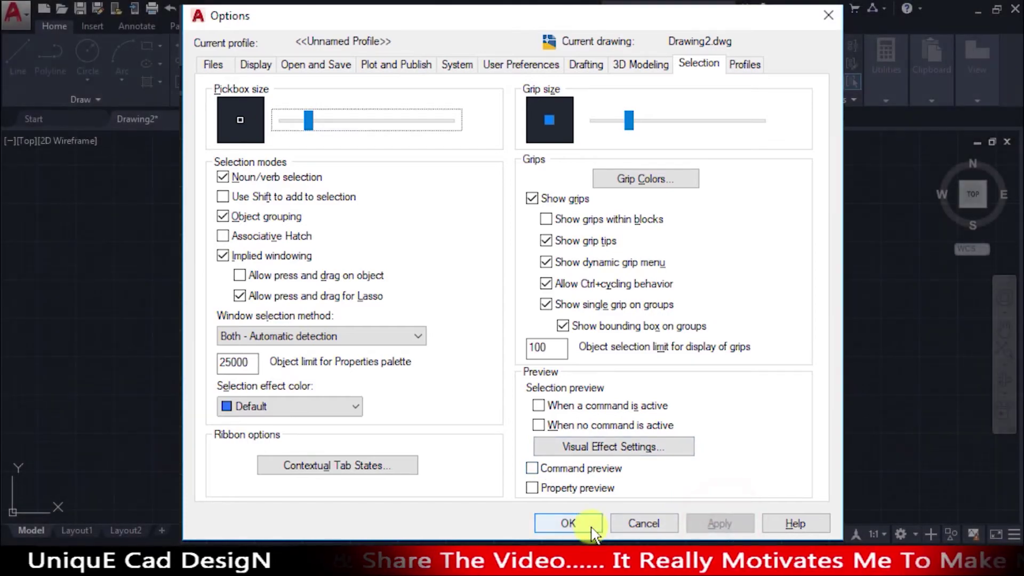
left_click(569, 523)
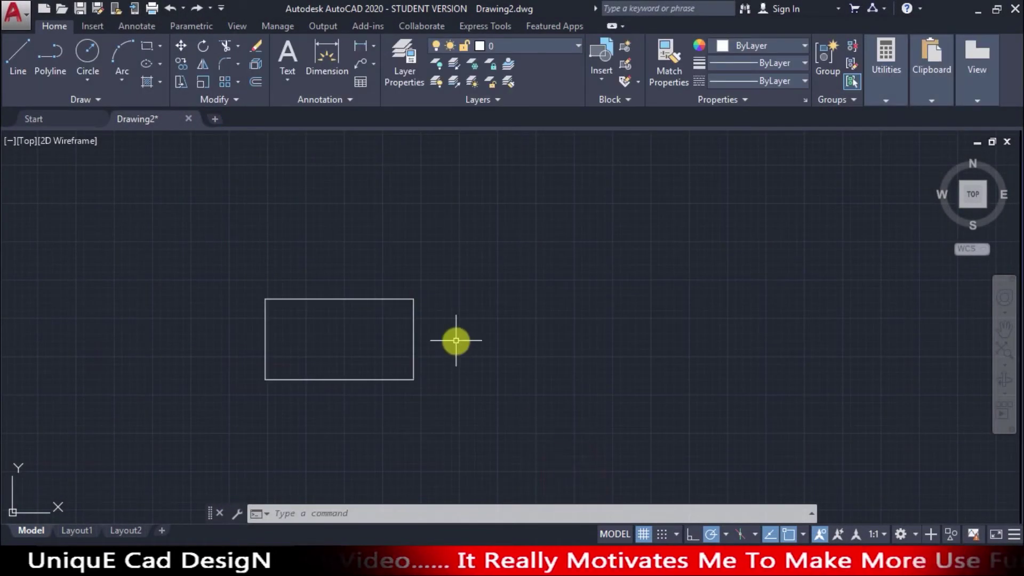
- Switch to the Autodesk Desktop App, examine the updates available for AutoCAD, and close it
left_click(984, 15)
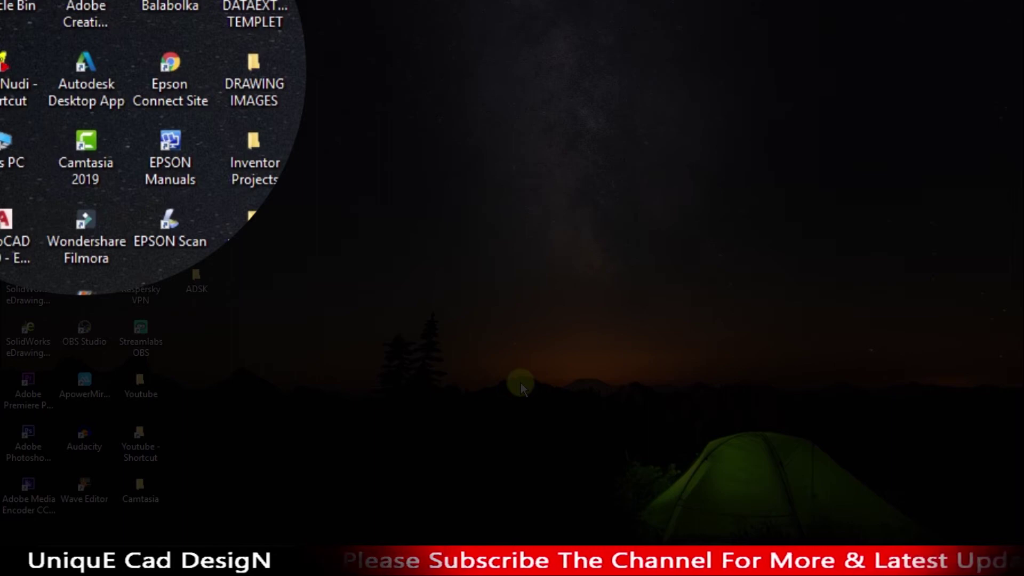
double_click(102, 64)
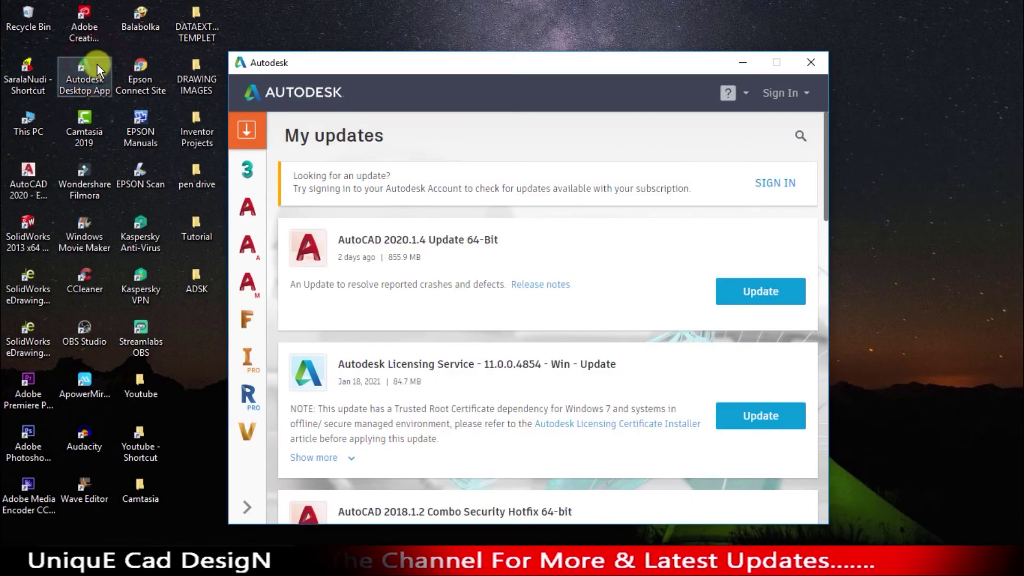
left_click(246, 209)
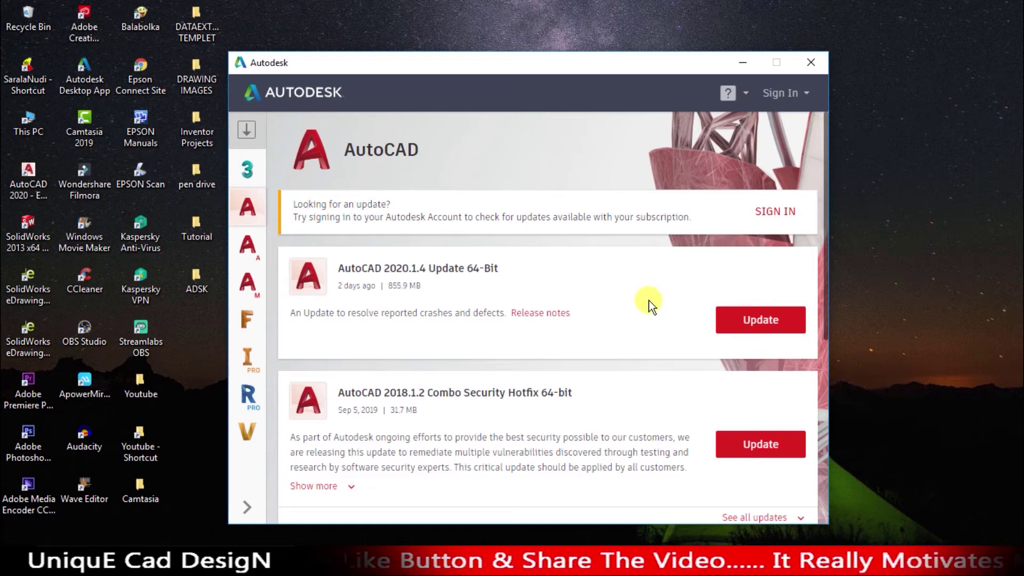
left_click(814, 66)
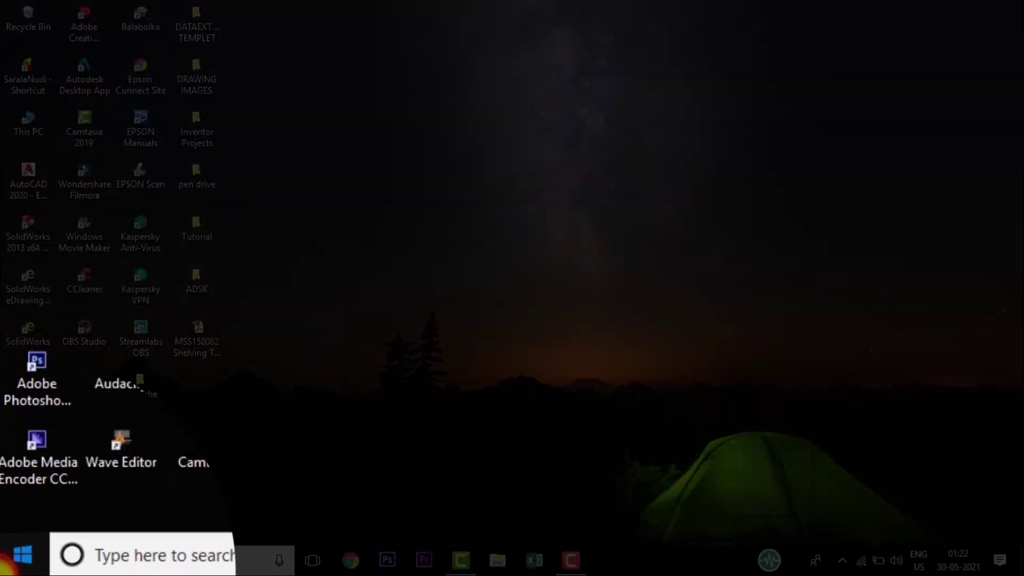
- Switch to the Windows Control Panel and show all its items as small icons
left_click(15, 562)
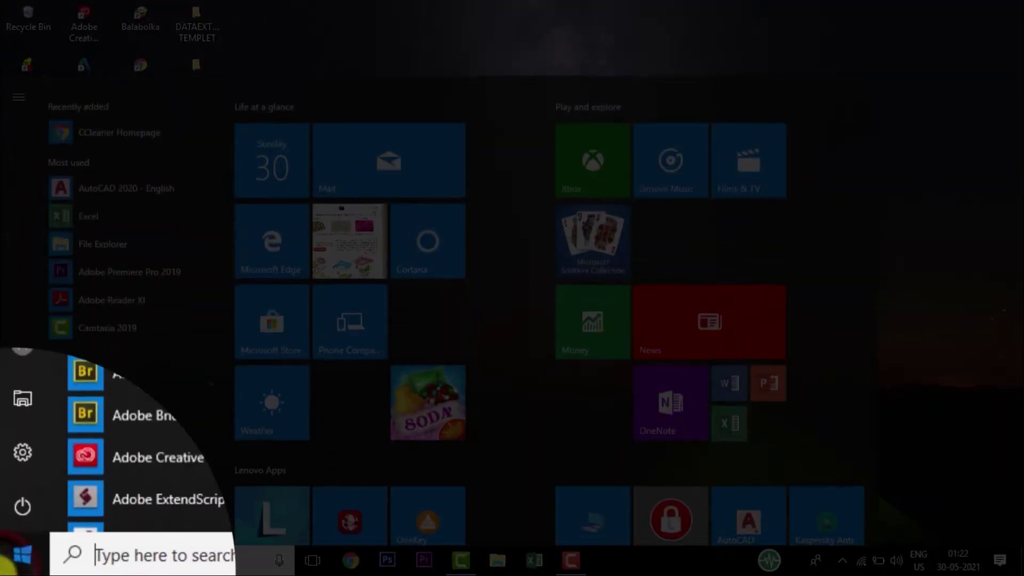
type("cont")
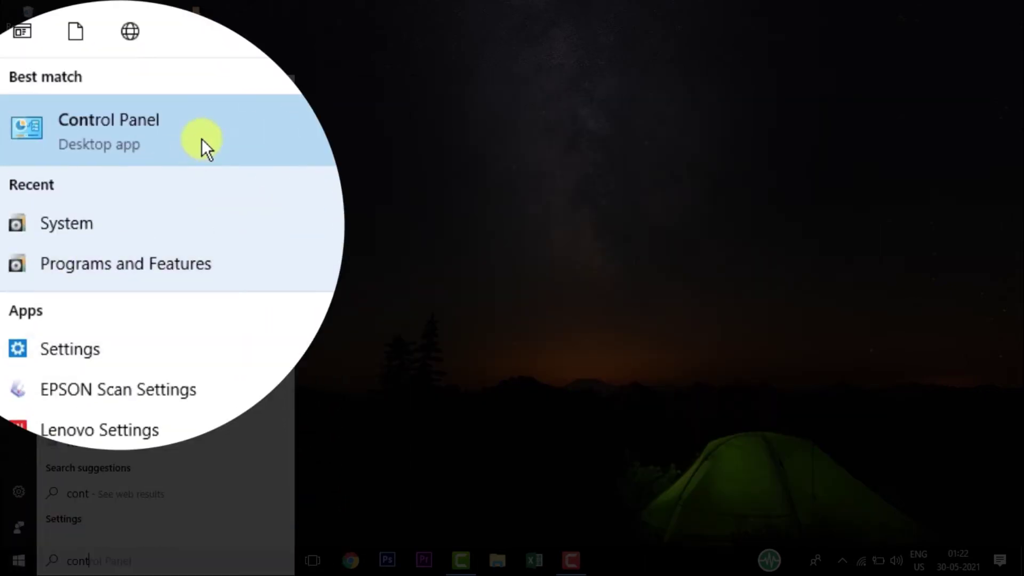
left_click(203, 142)
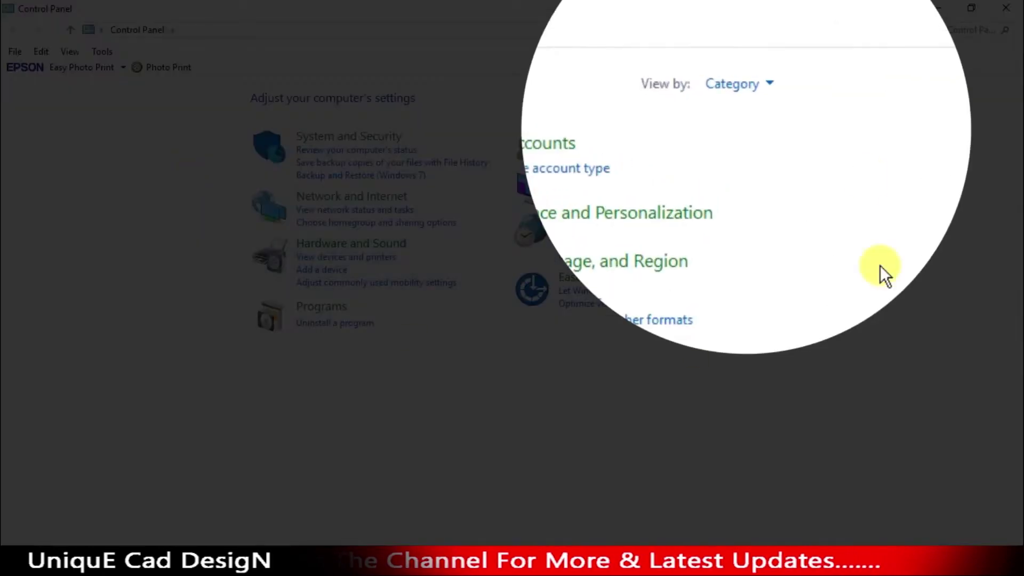
left_click(761, 86)
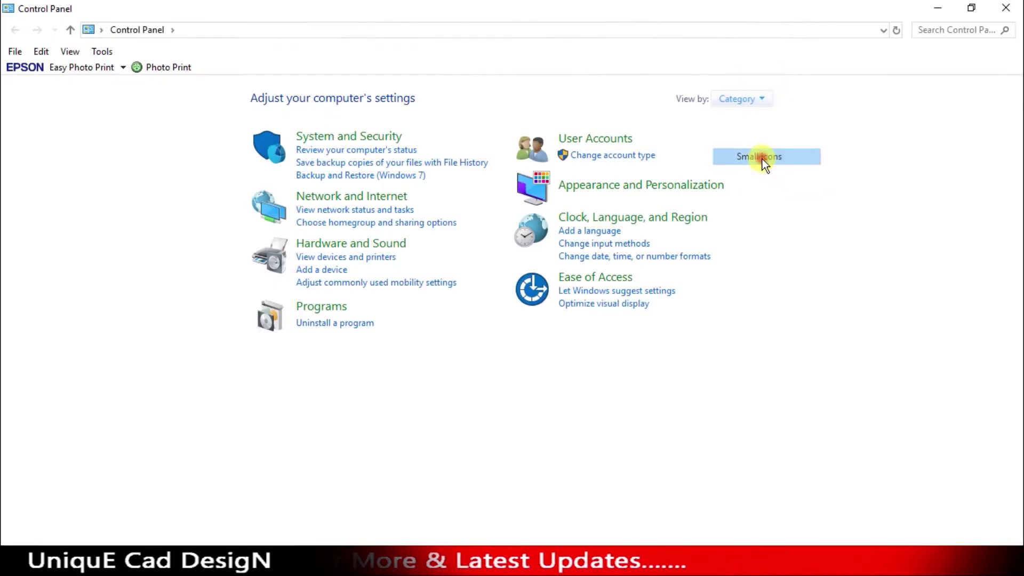
left_click(763, 158)
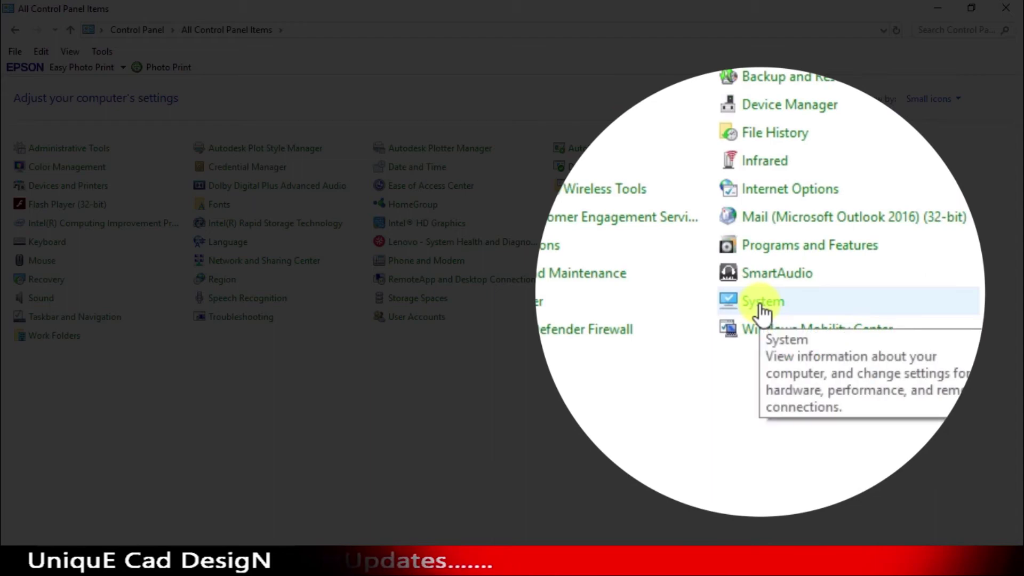
- Open the Windows Performance Options for visual effects from the advanced system settings
left_click(762, 303)
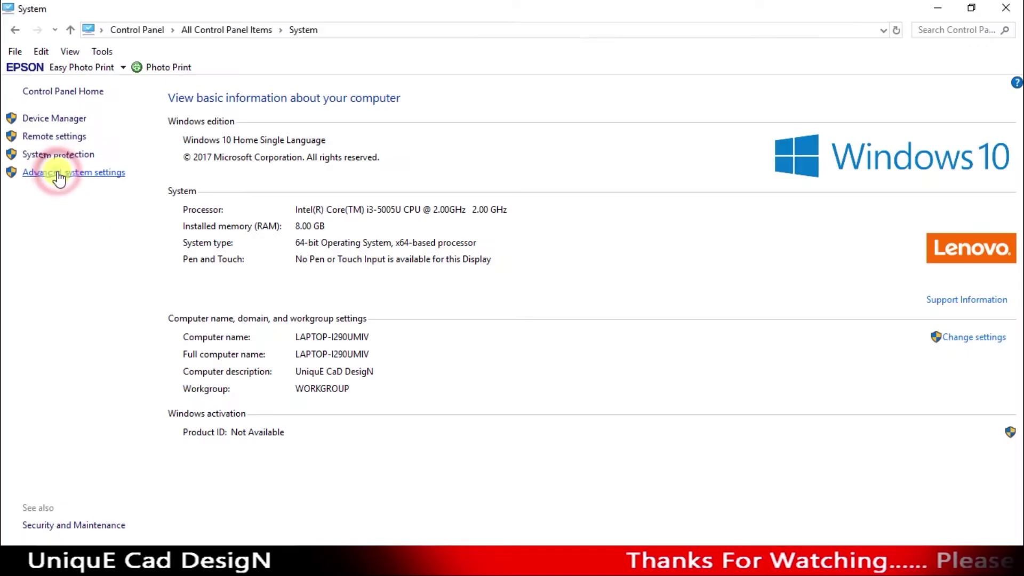
left_click(56, 173)
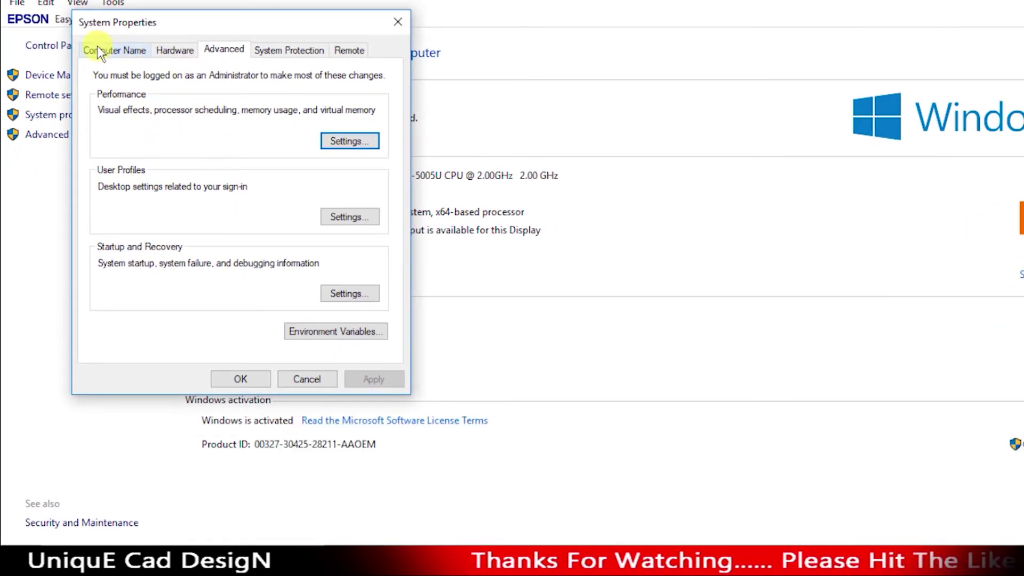
left_click(228, 53)
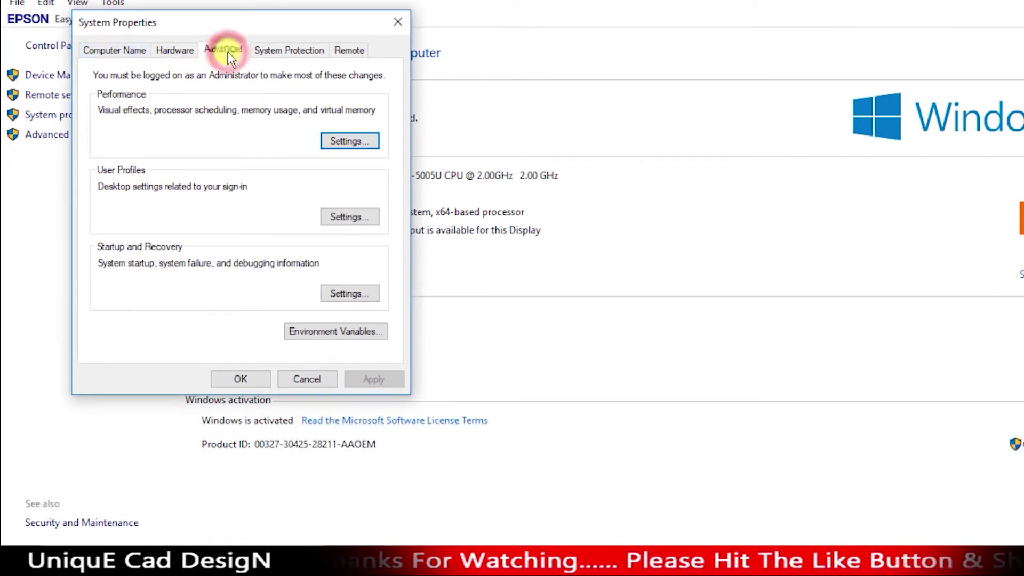
left_click(346, 145)
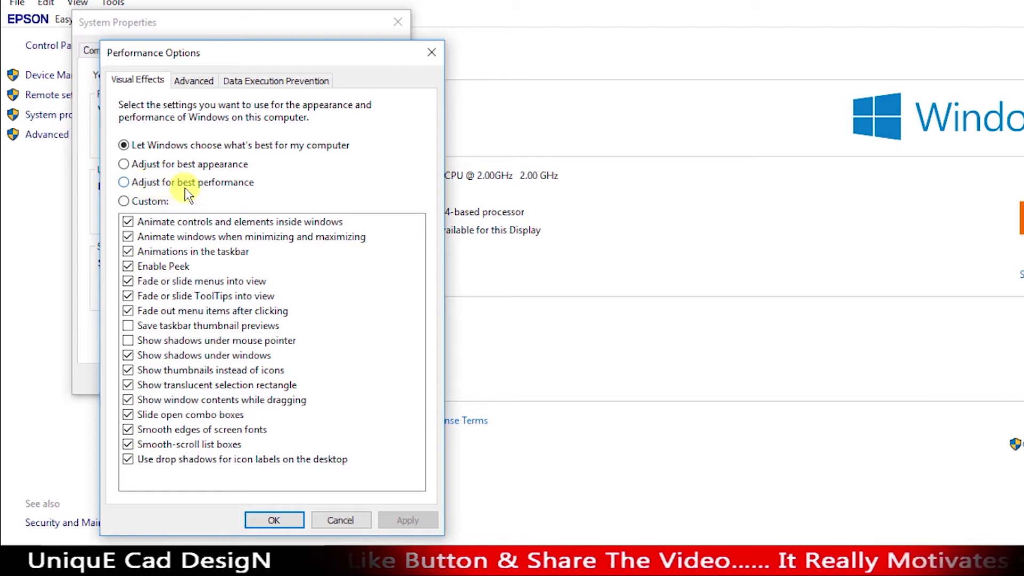
- Adjust the Windows visual effects for best performance, apply the setting and close the system windows
left_click(124, 183)
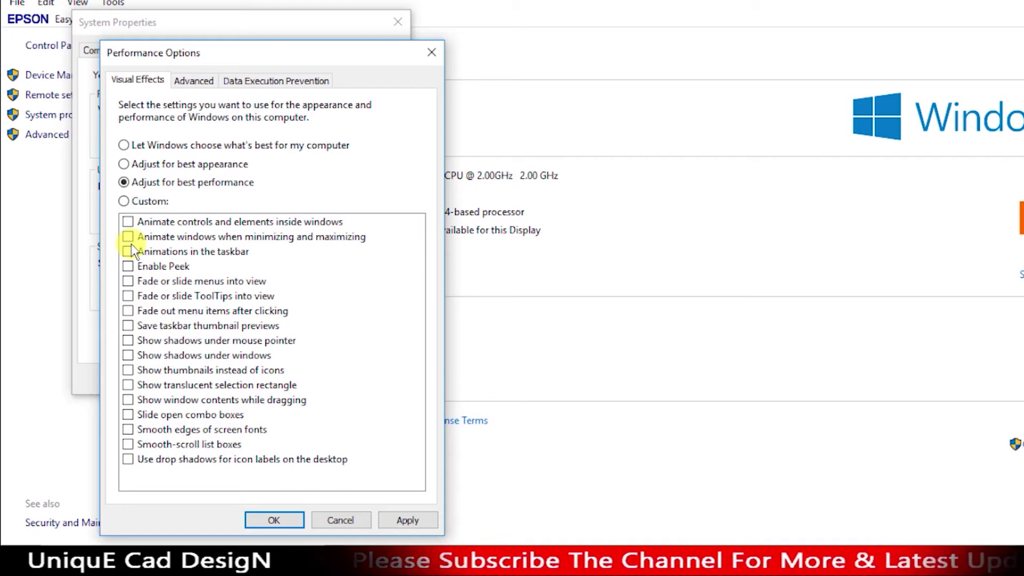
left_click(408, 520)
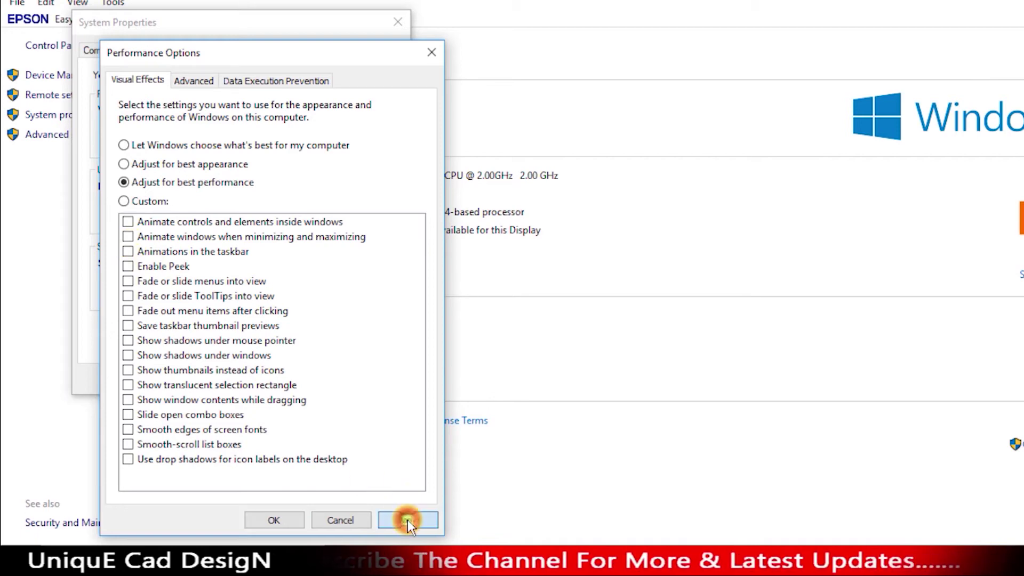
left_click(283, 521)
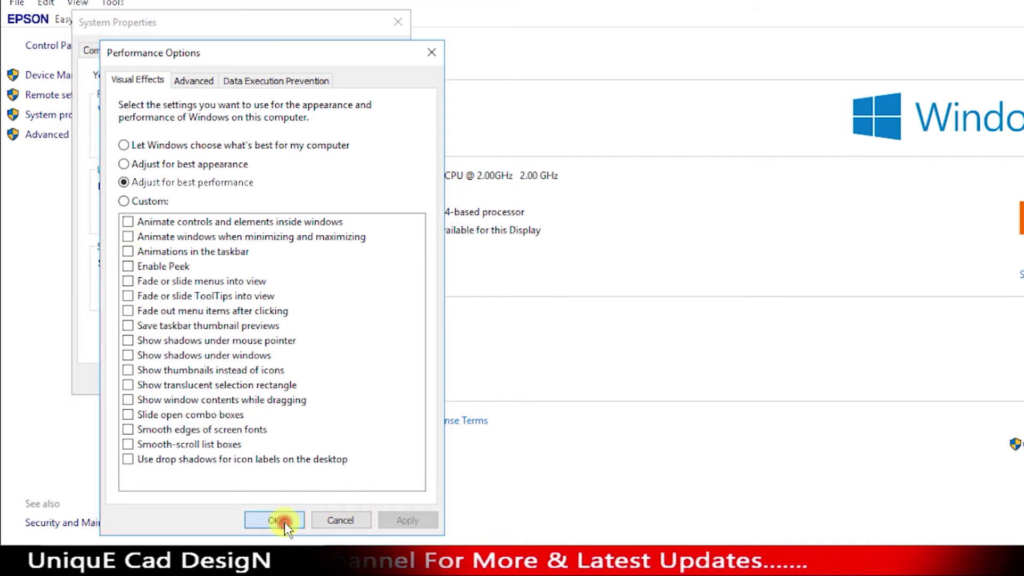
left_click(238, 379)
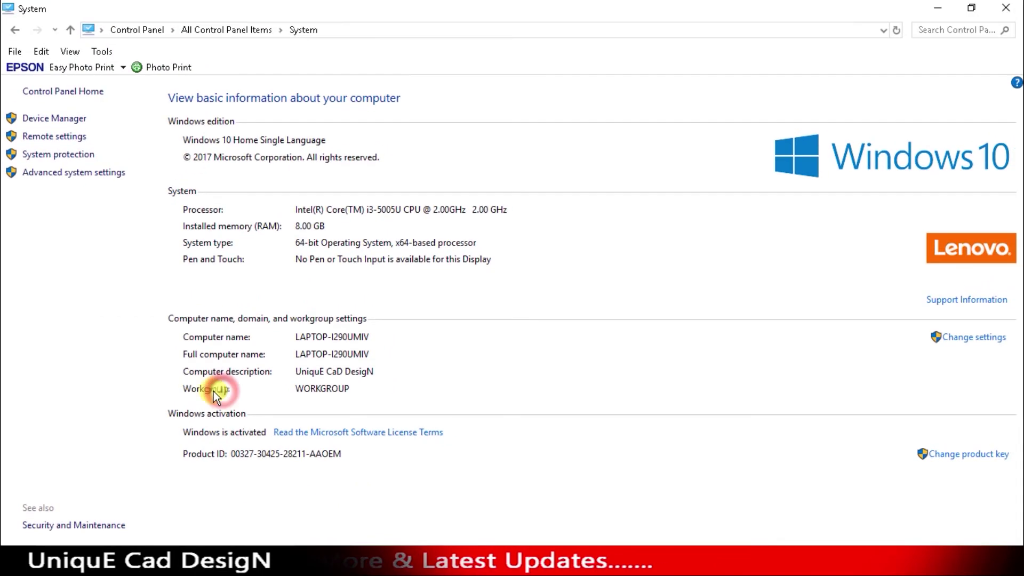
left_click(1008, 9)
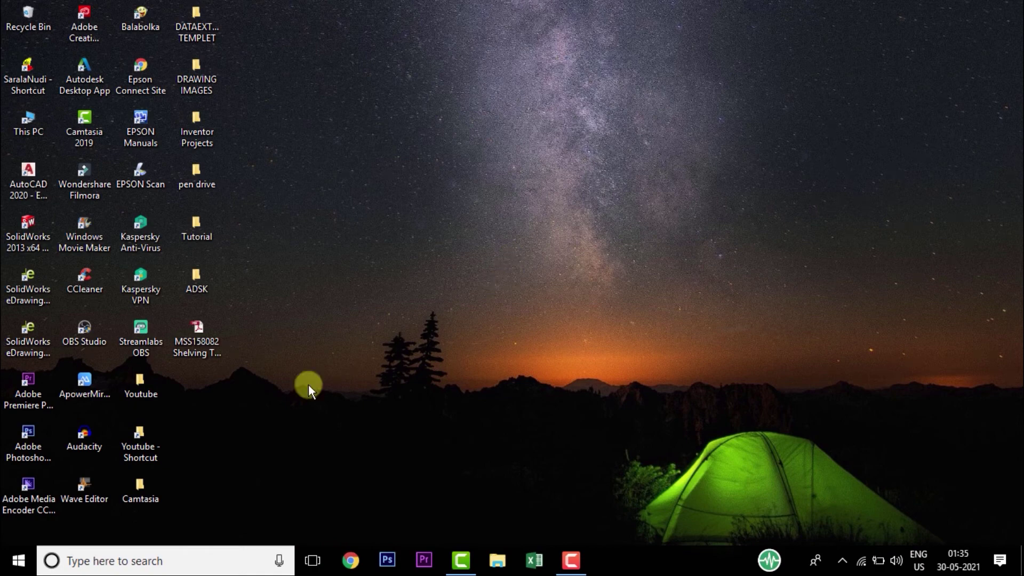
- Find and open the Windows Device Manager and expand its display adapters
left_click(16, 563)
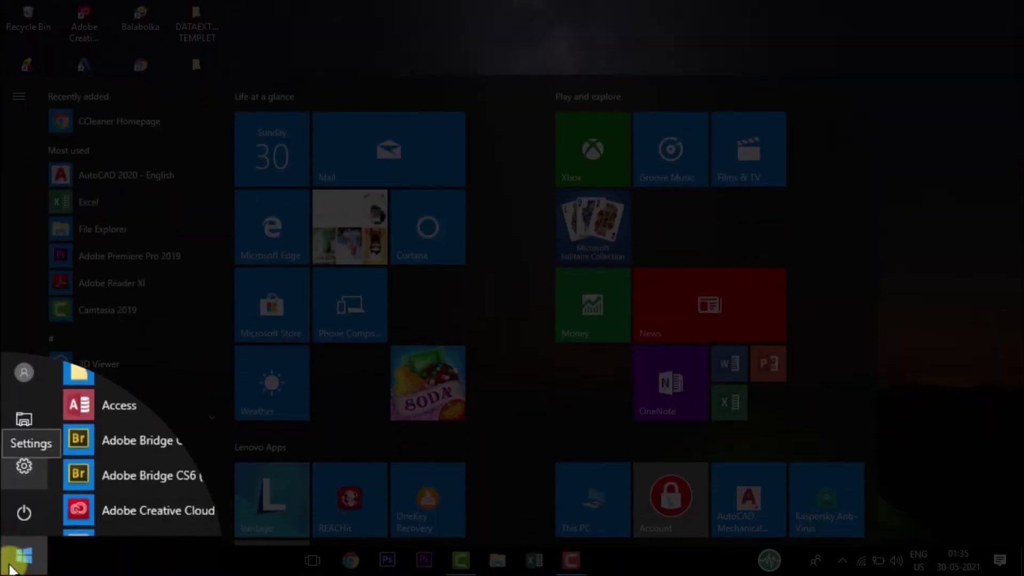
type("dev")
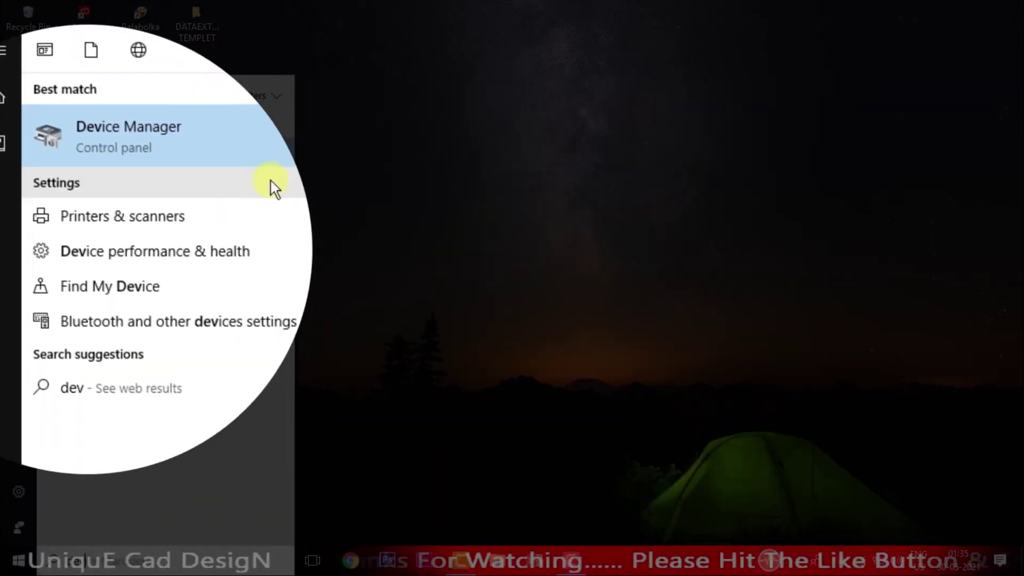
left_click(231, 173)
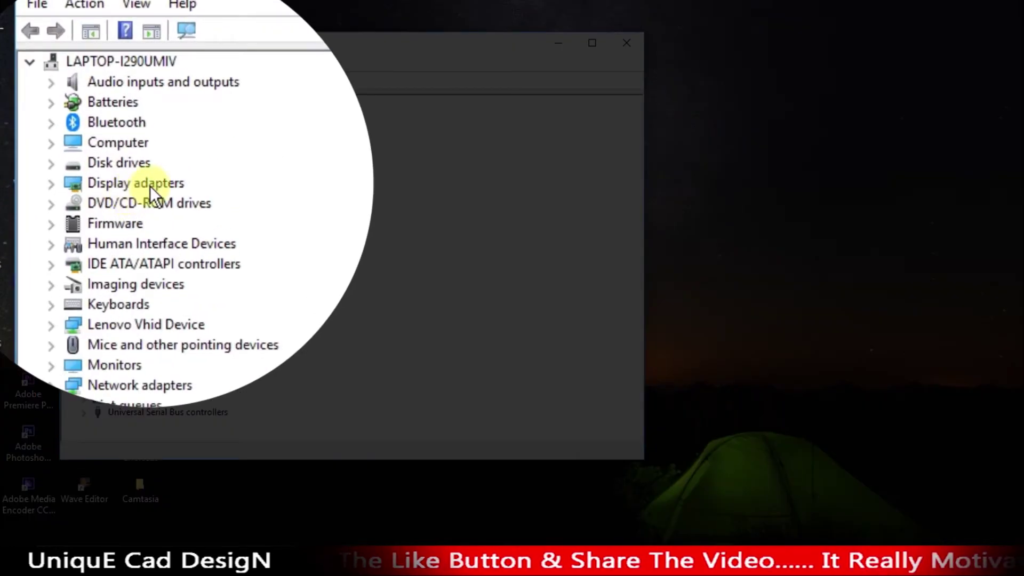
left_click(150, 186)
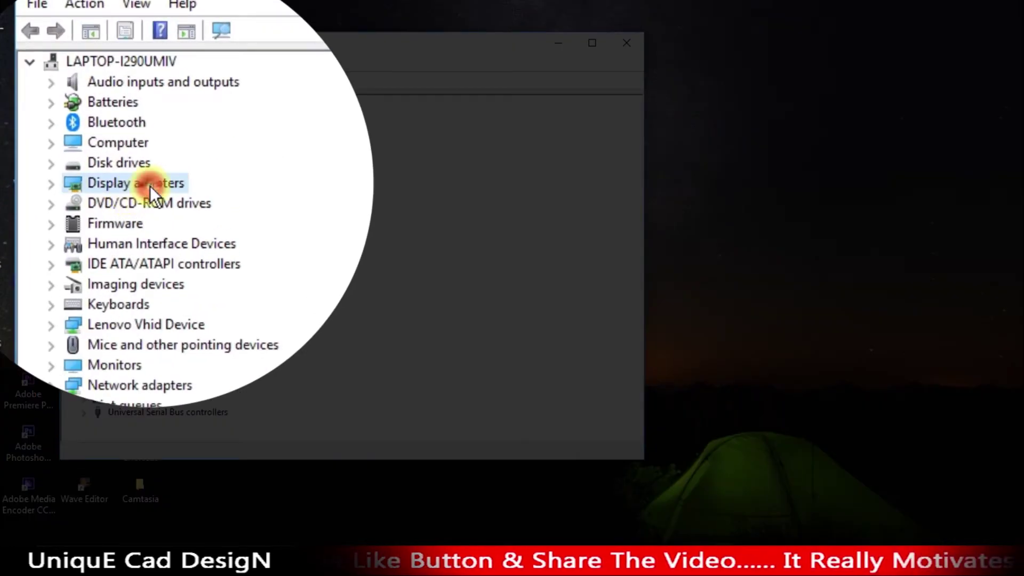
left_click(51, 184)
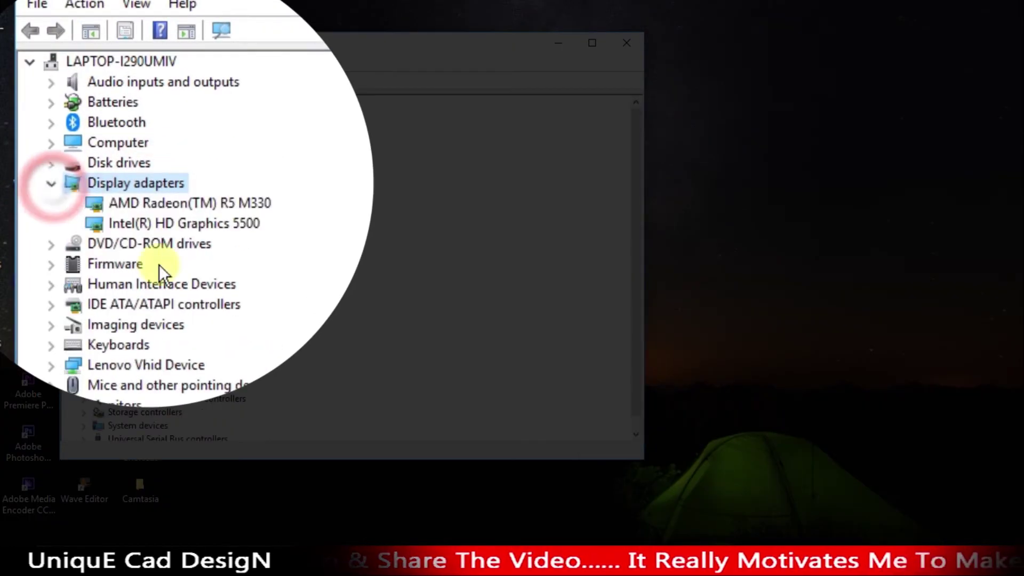
- Search automatically for updated driver software for the AMD Radeon(TM) R5 M330 adapter, and close the driver update wizard
left_click(249, 205)
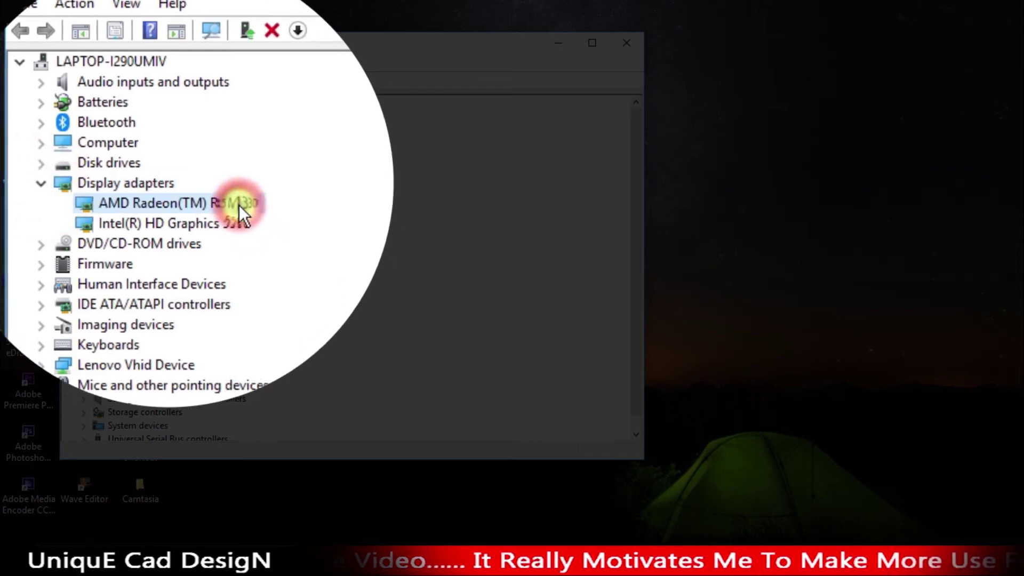
right_click(223, 205)
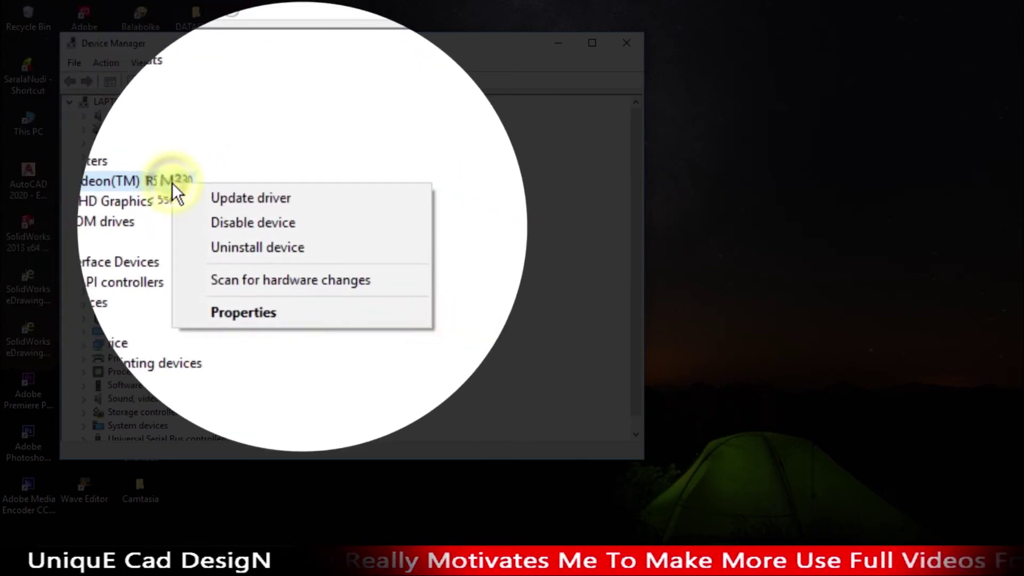
left_click(317, 202)
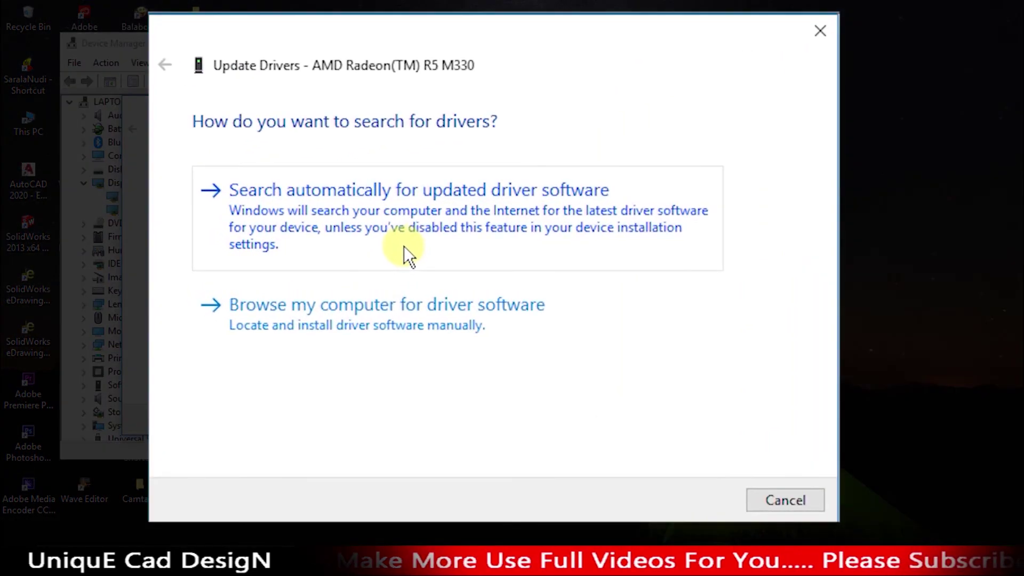
left_click(398, 205)
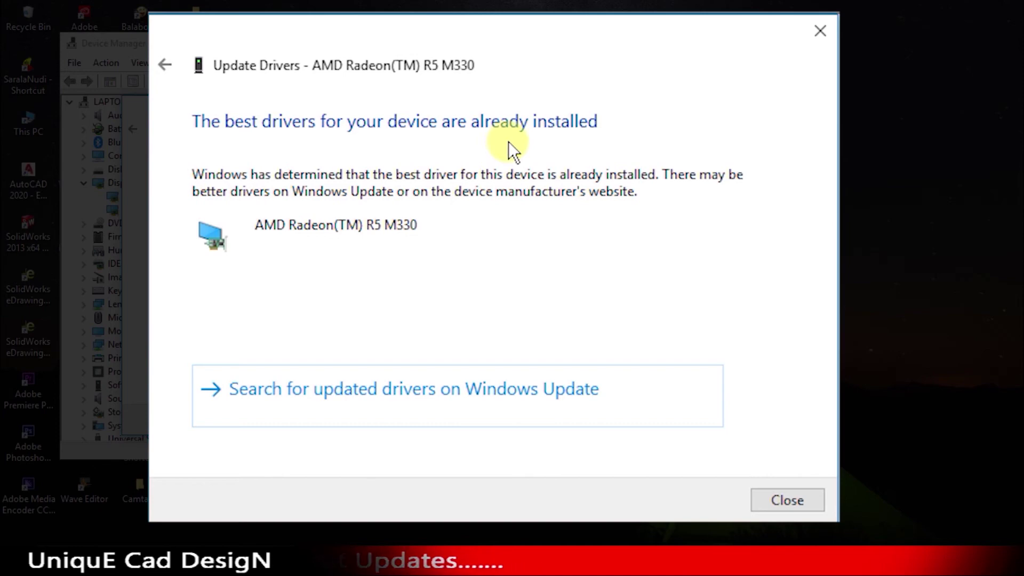
left_click(802, 500)
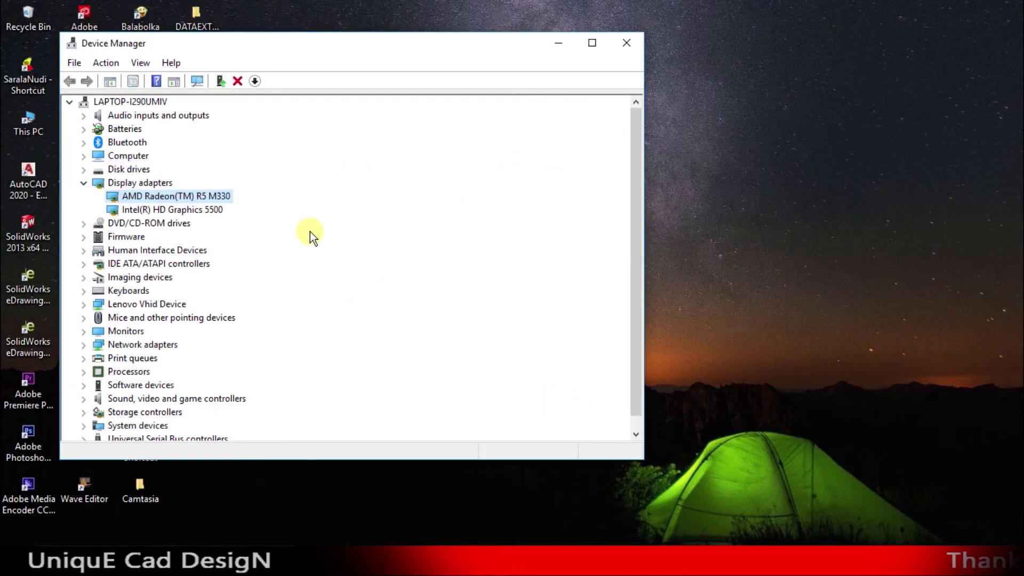
- Close the Device Manager and refresh the desktop
left_click(633, 46)
right_click(542, 266)
left_click(579, 325)
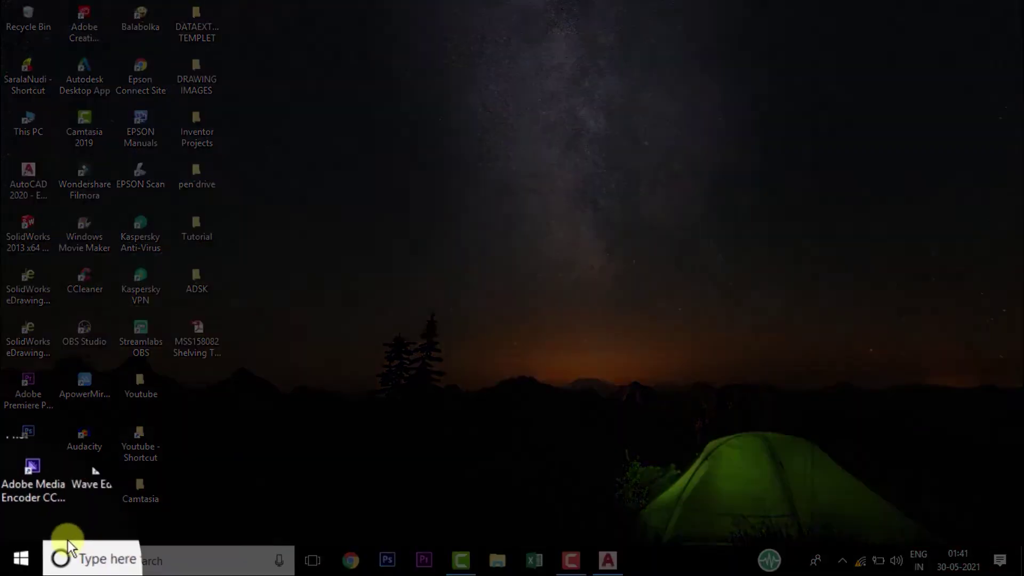
- Check for Windows updates under Update & Security in Windows Settings, and return to a refreshed desktop
left_click(20, 565)
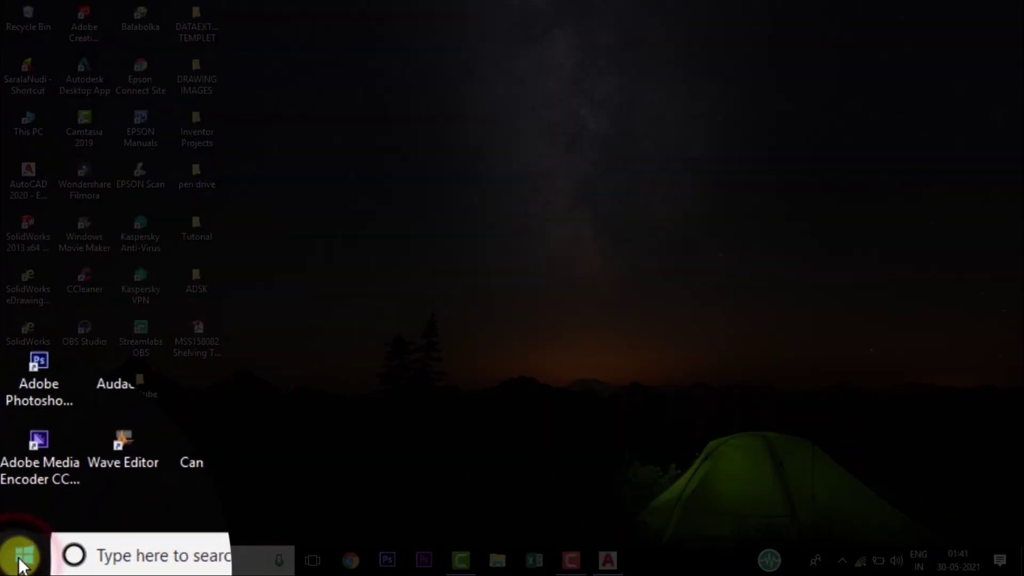
left_click(26, 463)
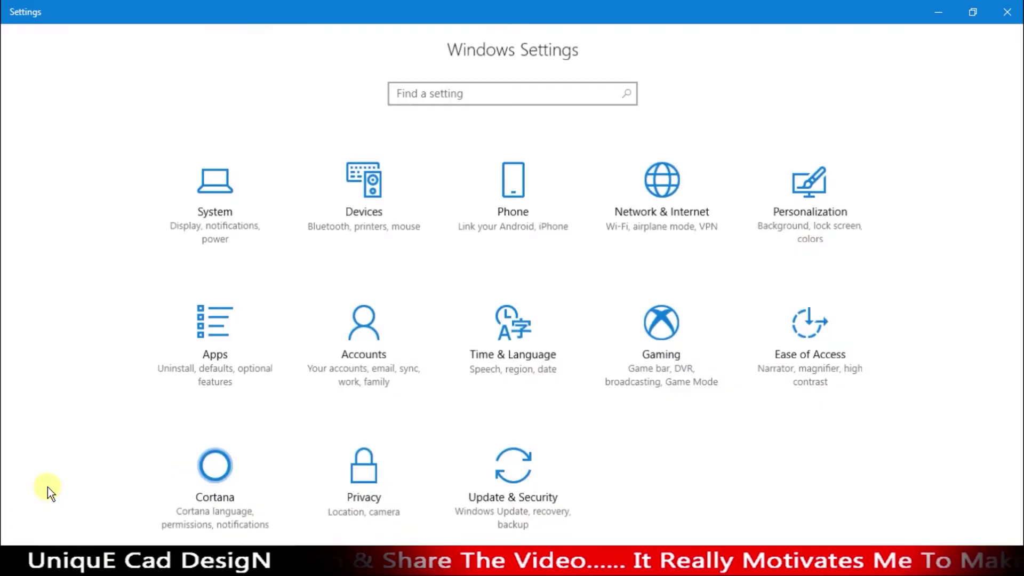
left_click(492, 465)
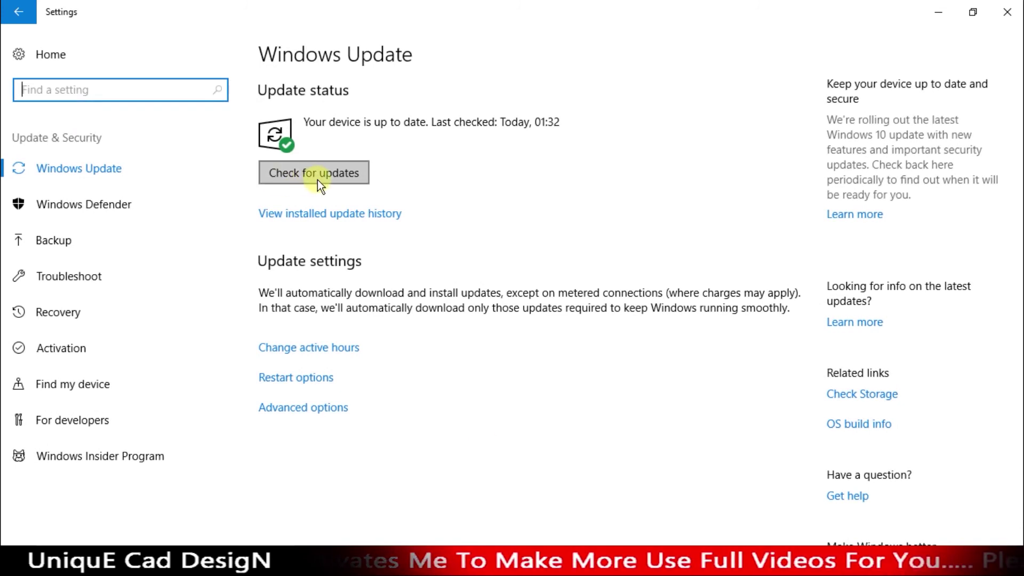
left_click(318, 180)
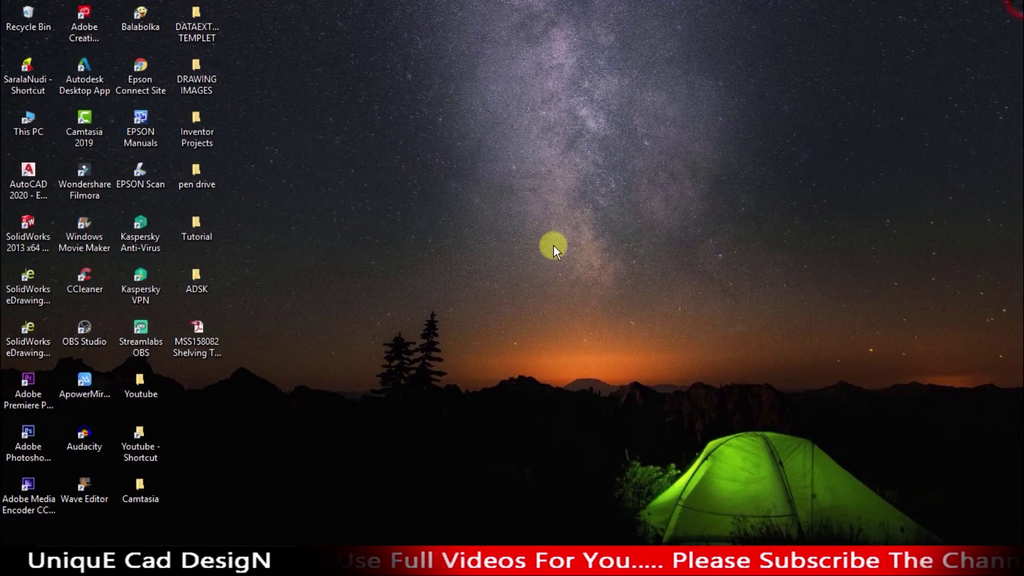
right_click(536, 240)
left_click(581, 302)
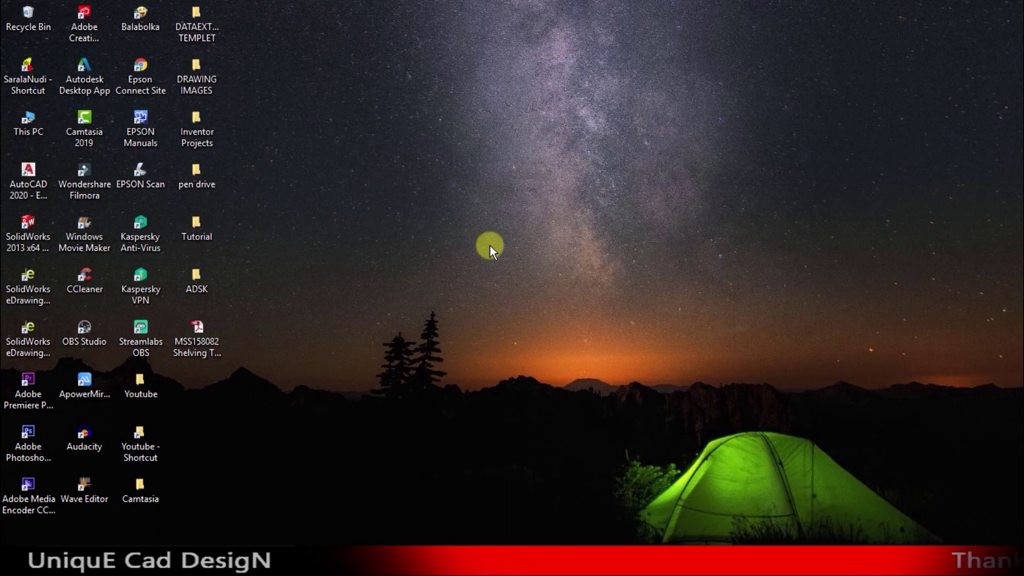
- Open Task Manager and show the process details of the AutoCAD Application inside the AutoCAD group
key("ctrl+alt+Delete")
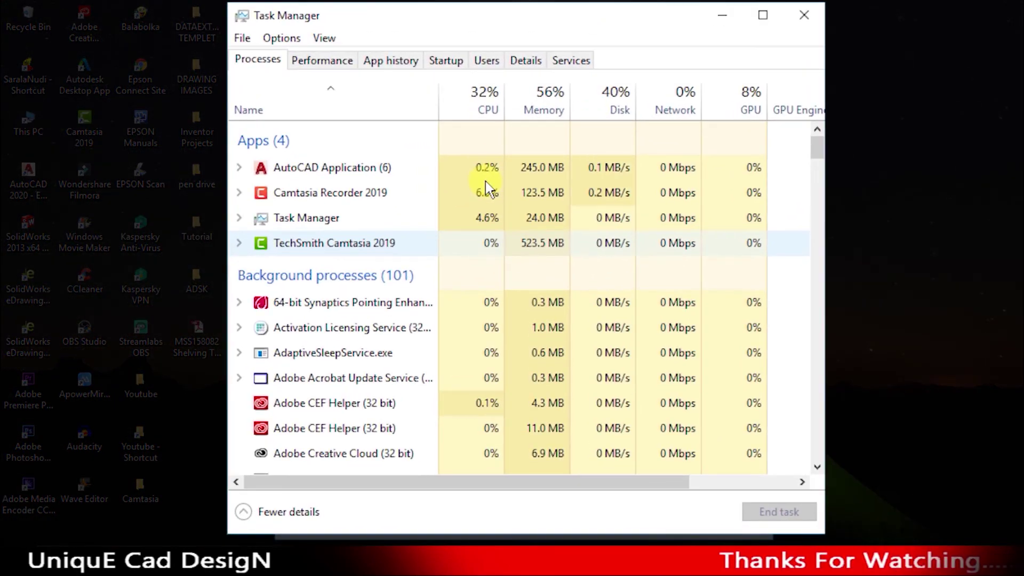
left_click(242, 168)
left_click(335, 210)
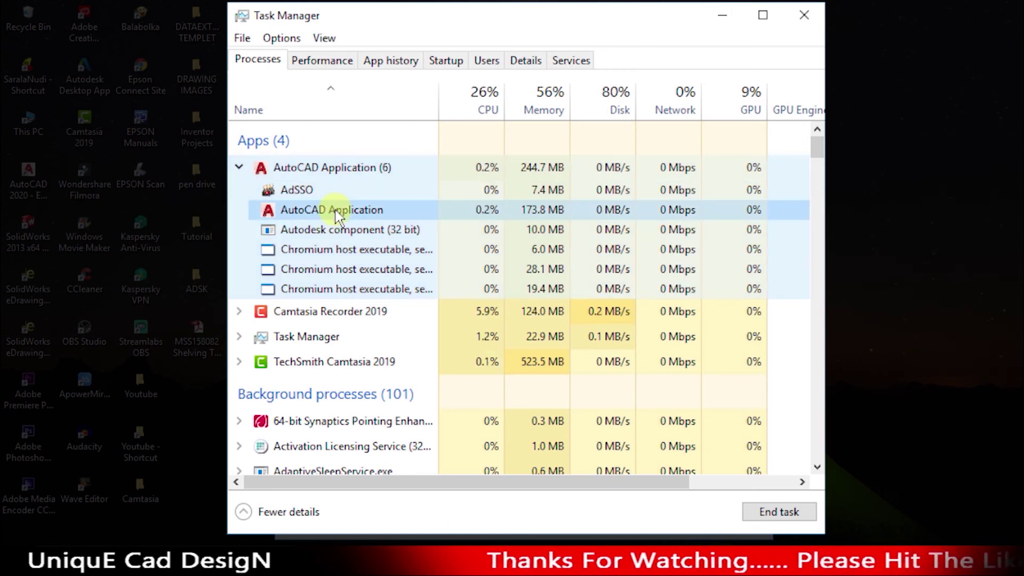
right_click(335, 210)
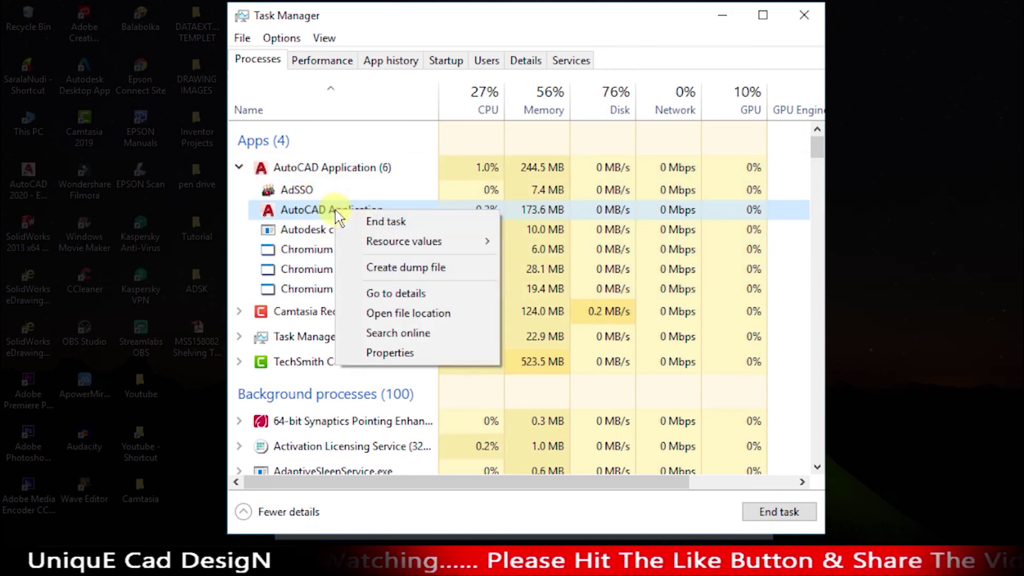
left_click(430, 296)
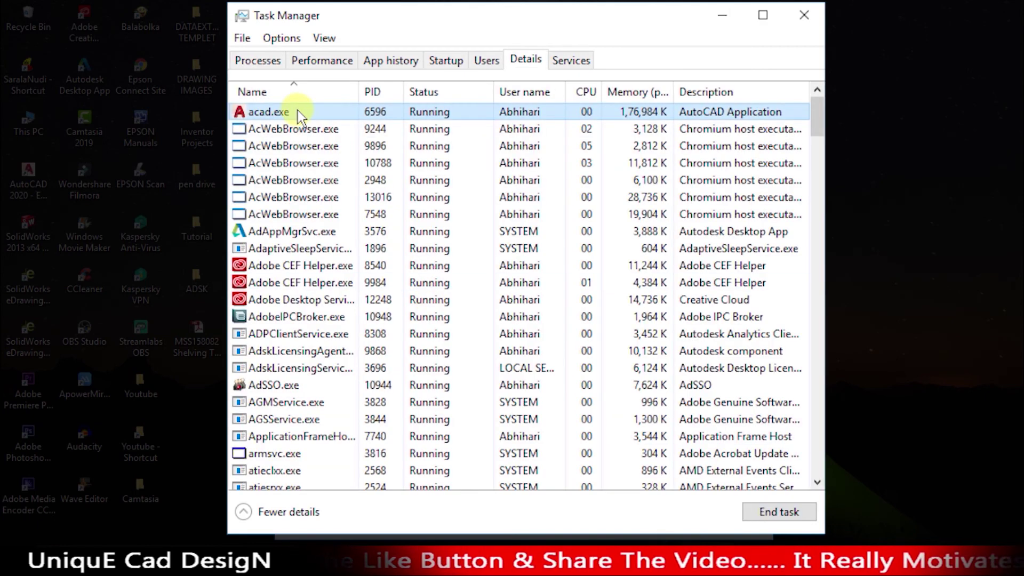
- Change the priority of the acad.exe process to Realtime, and look over the AcWebBrowser.exe processes below it
right_click(299, 116)
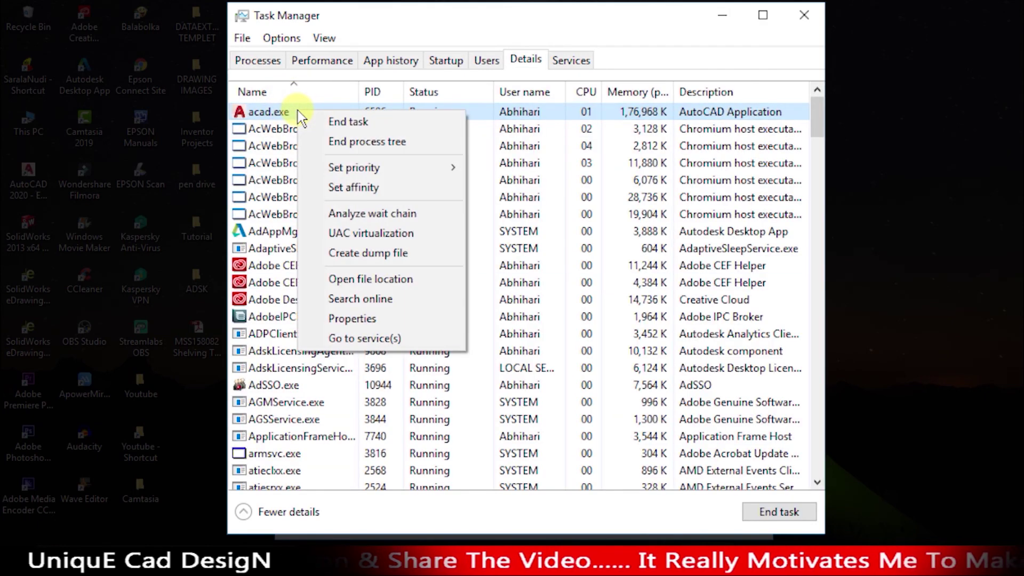
mouse_move(391, 169)
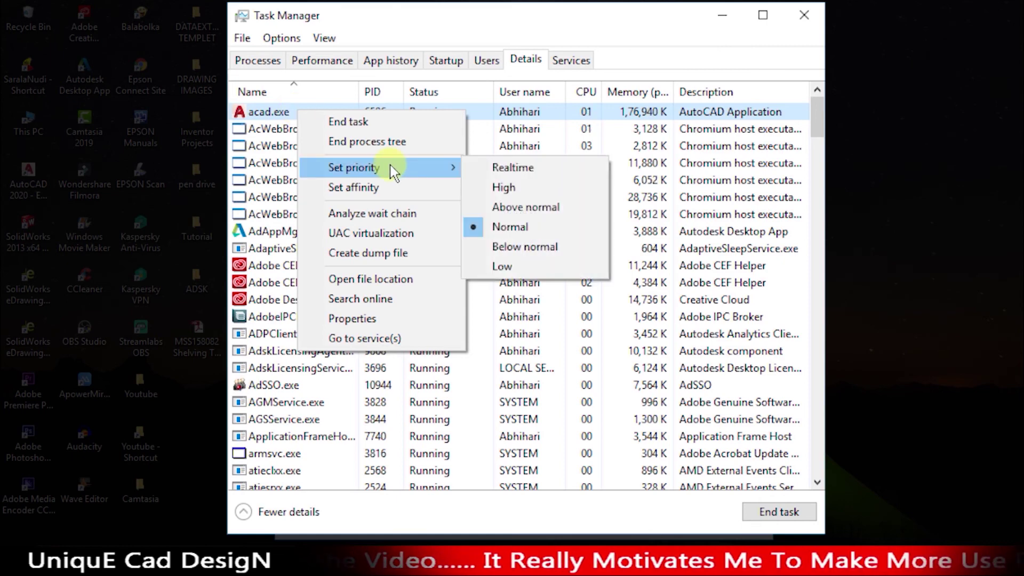
left_click(509, 166)
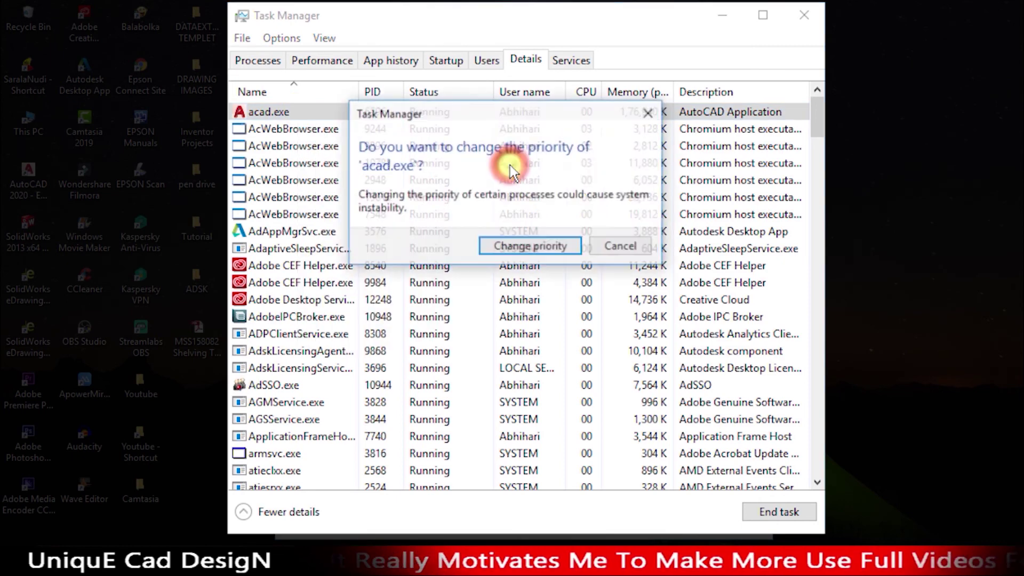
left_click(528, 247)
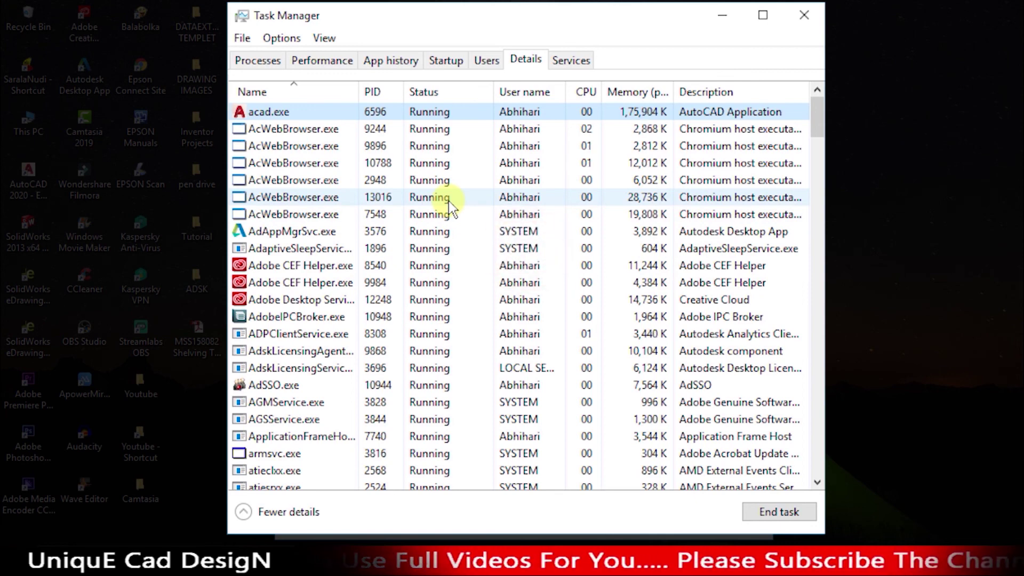
left_click(315, 133)
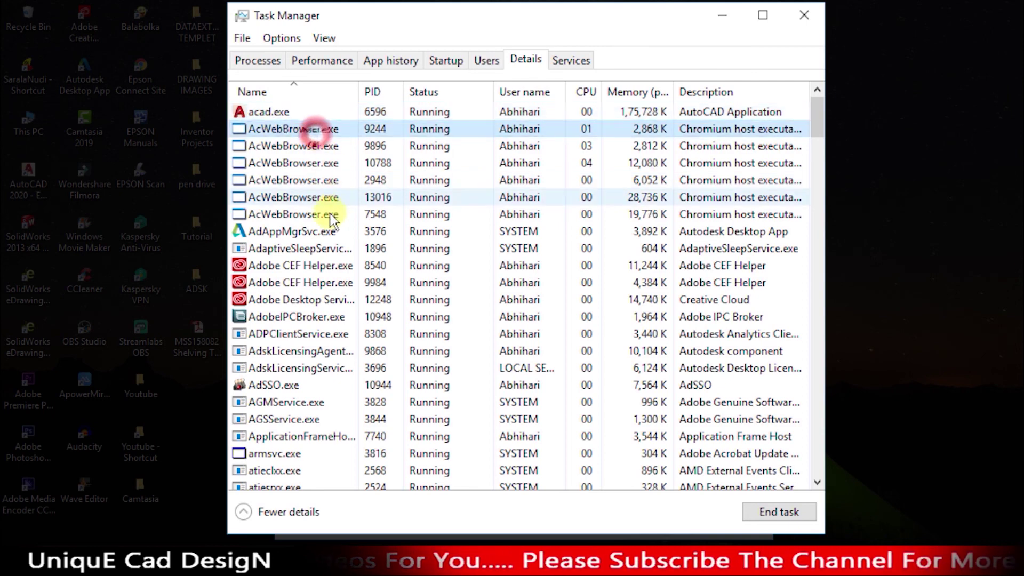
left_click(326, 214)
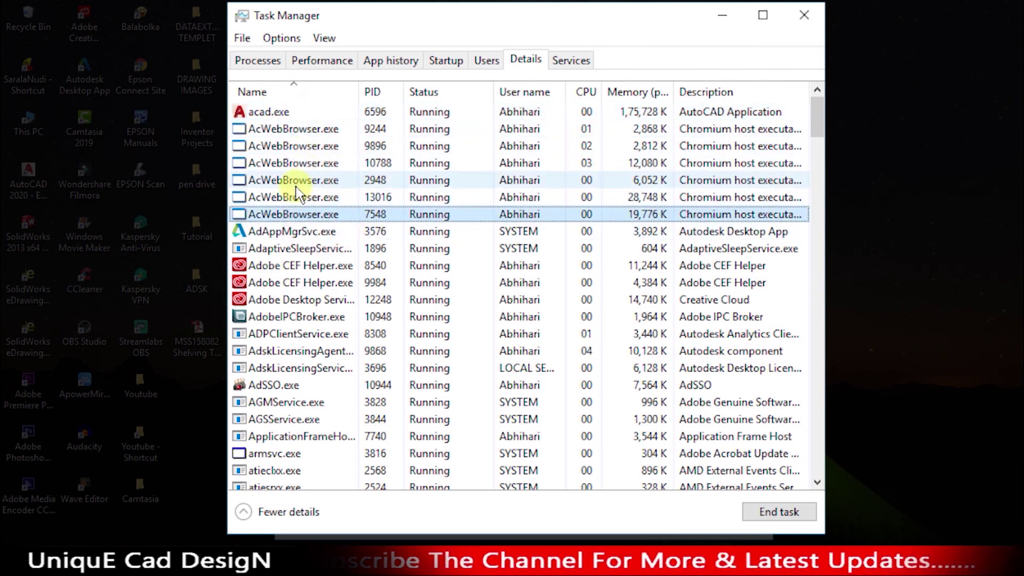
- Leave Task Manager and refresh the desktop
left_click(750, 106)
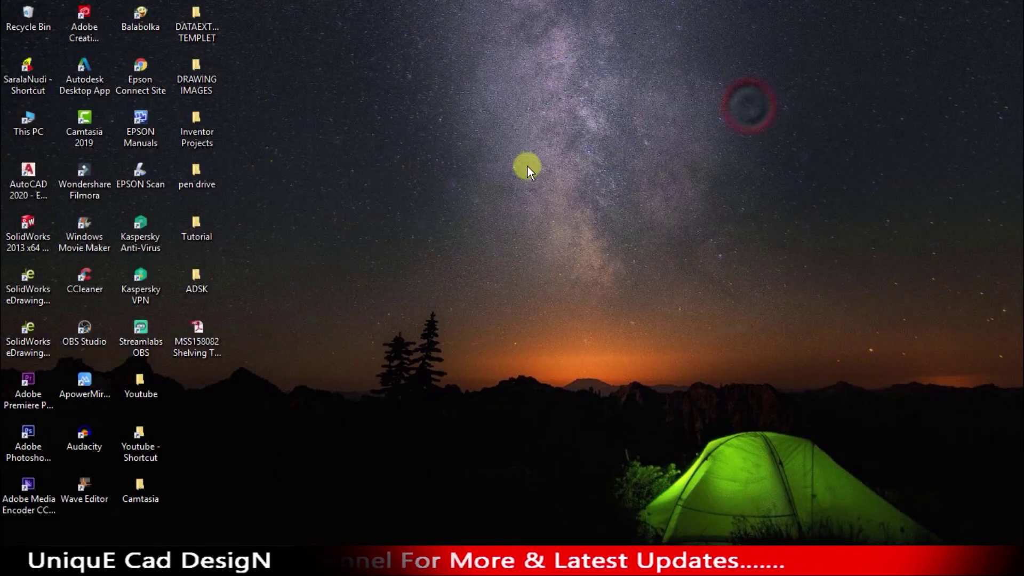
right_click(516, 167)
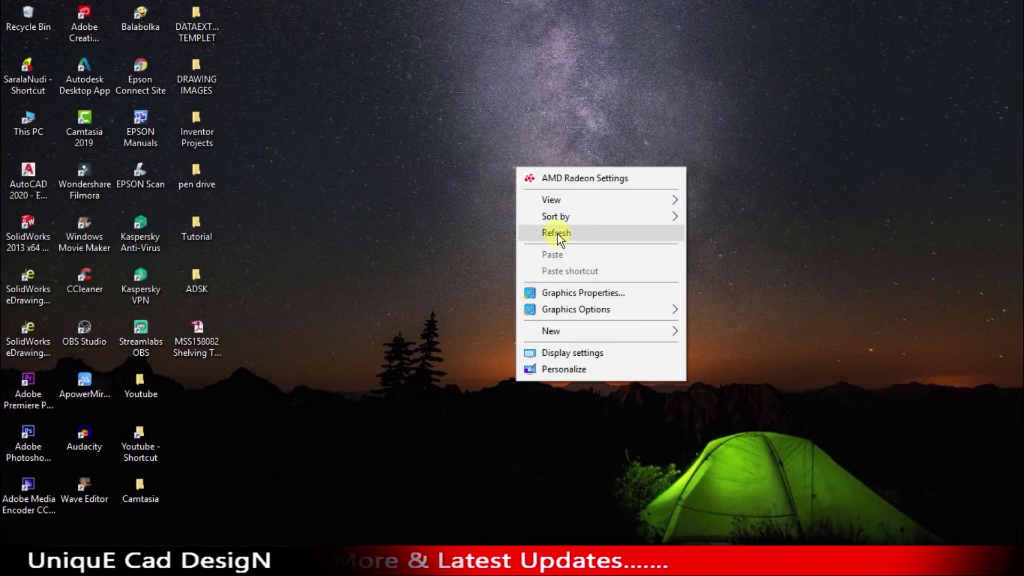
left_click(558, 233)
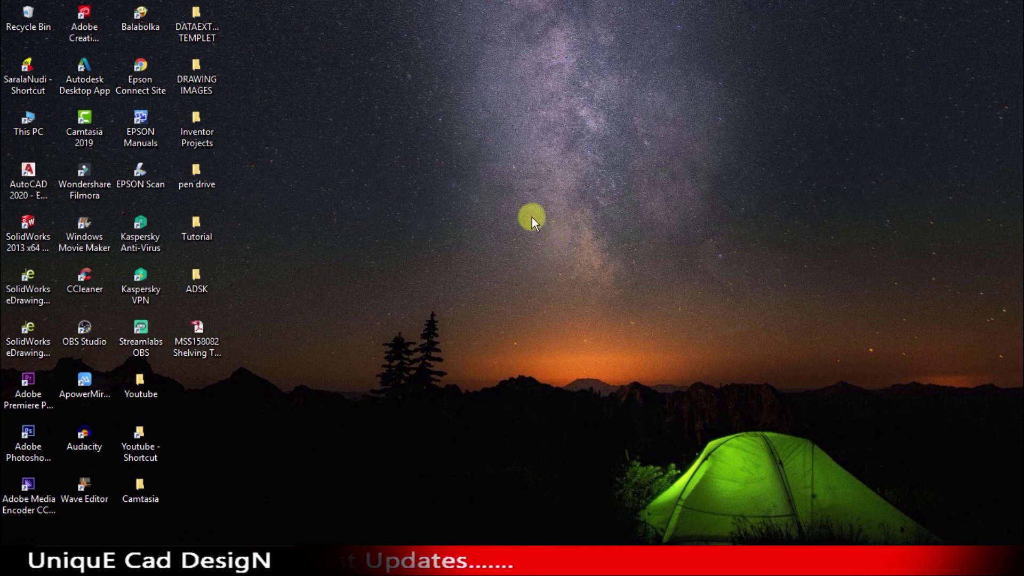